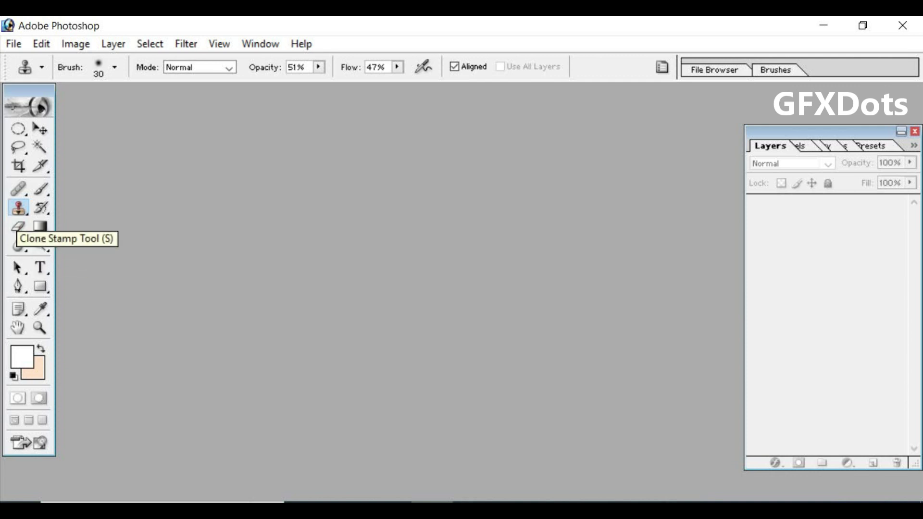
# Step: Switch from Clone Stamp to the Pattern Stamp Tool, keeping a 150 px brush
pyautogui.click(19, 208)
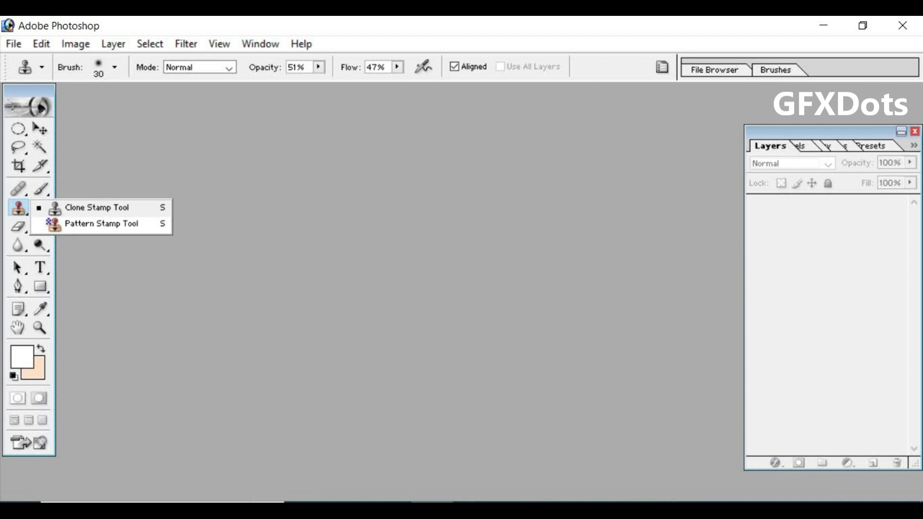
pyautogui.click(101, 223)
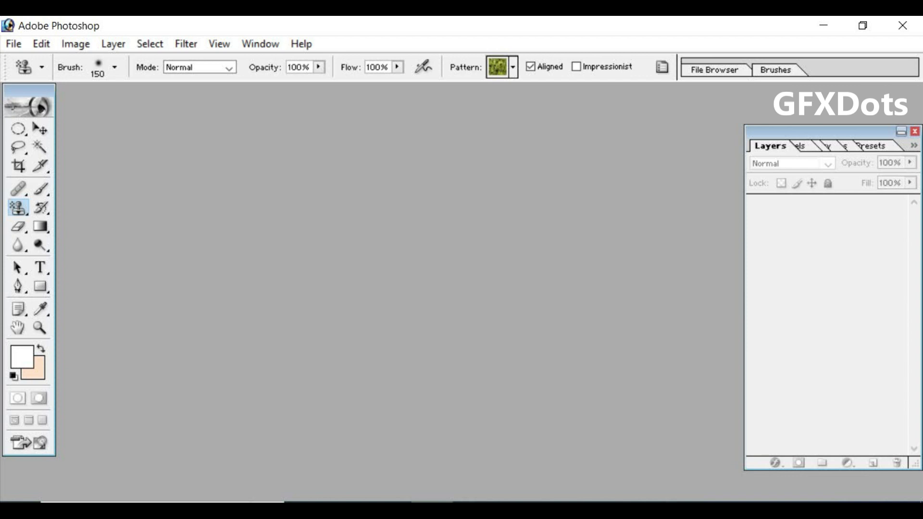
pyautogui.click(115, 67)
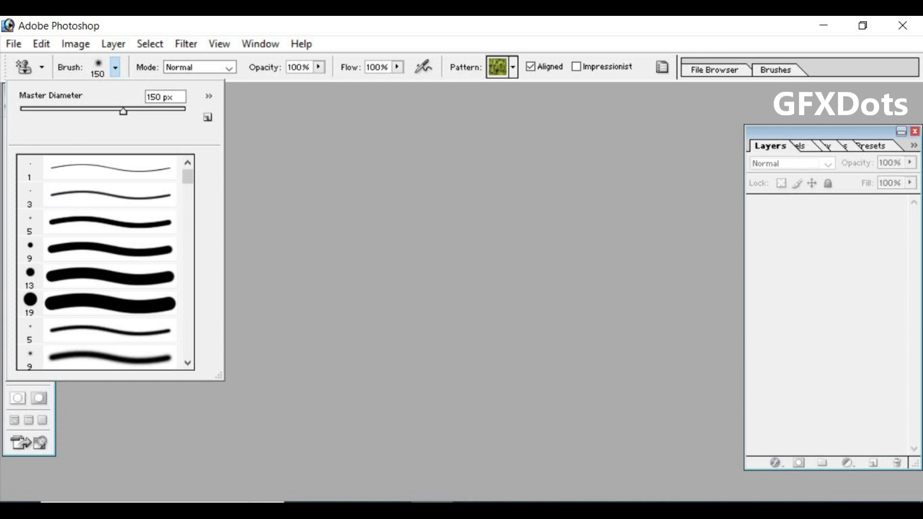
pyautogui.moveTo(187, 177); pyautogui.dragTo(187, 176)
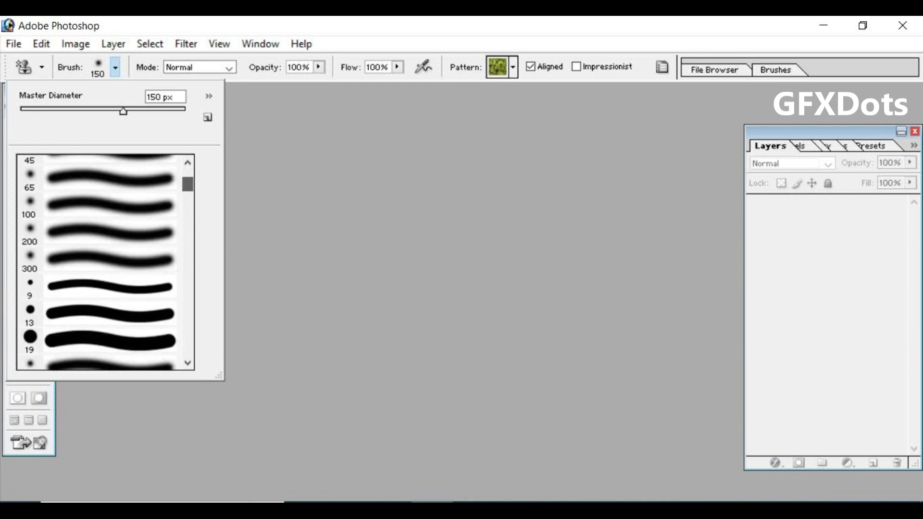
pyautogui.press('Return')
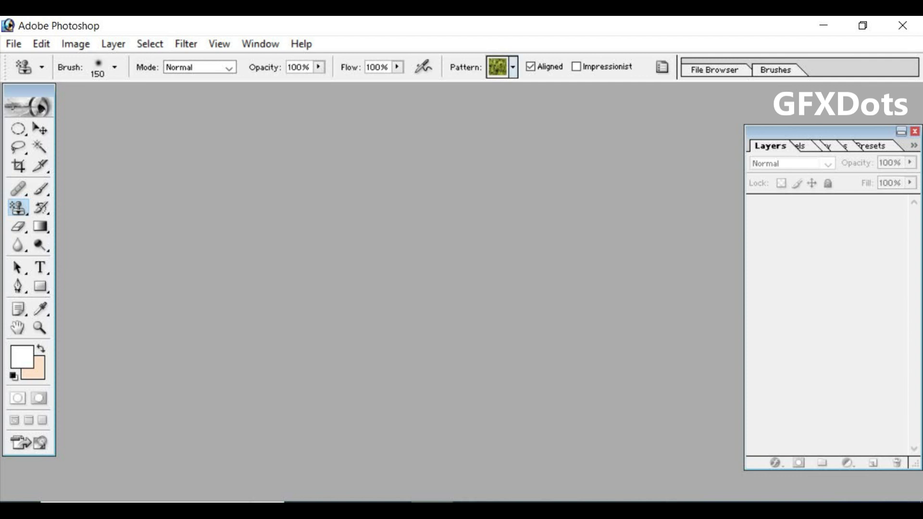
# Step: Pick the grid swatch in the Pattern picker in place of the green texture
pyautogui.click(513, 68)
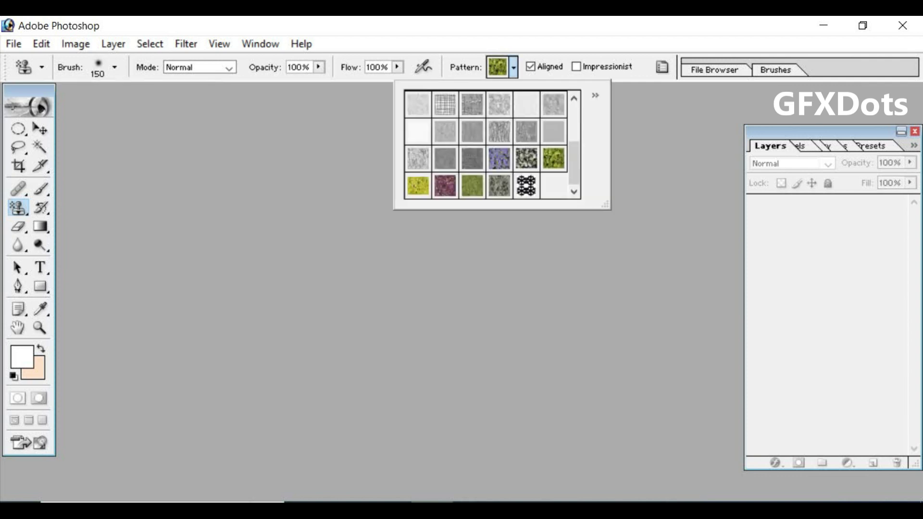
pyautogui.click(444, 104)
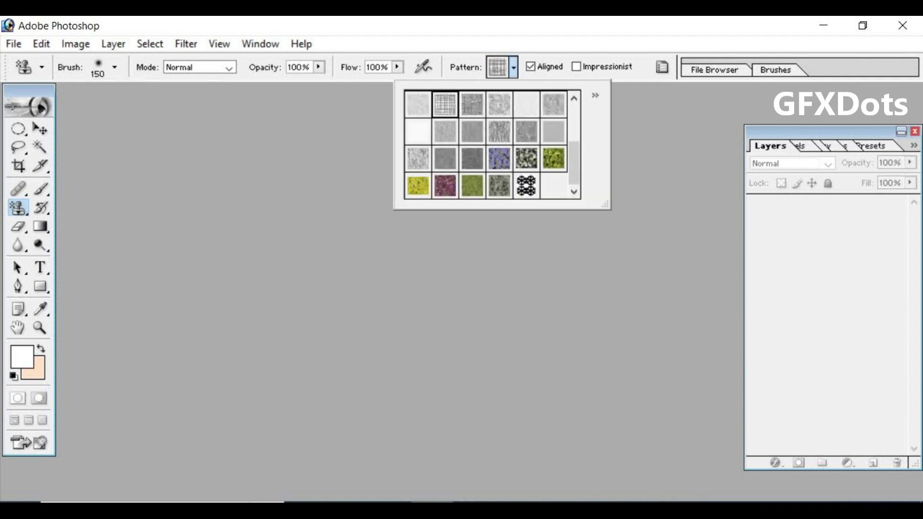
pyautogui.moveTo(575, 163); pyautogui.dragTo(574, 126)
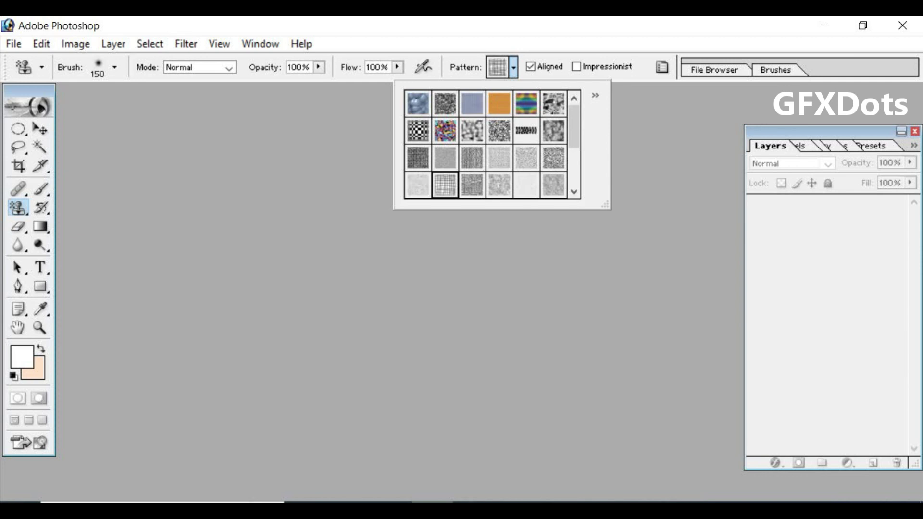
pyautogui.press('Escape')
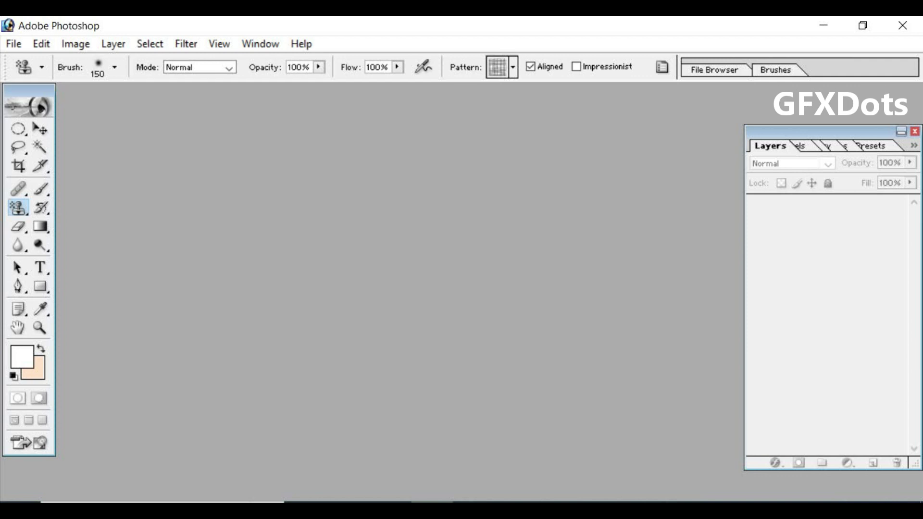
pyautogui.hotkey('alt', 'f')
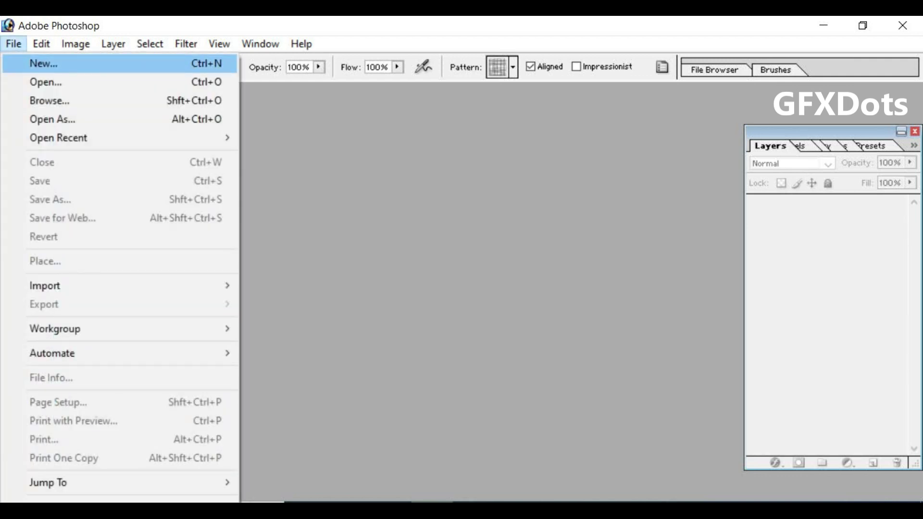
# Step: Create a new white 612 × 344 px document and maximize its window
pyautogui.press('Return')
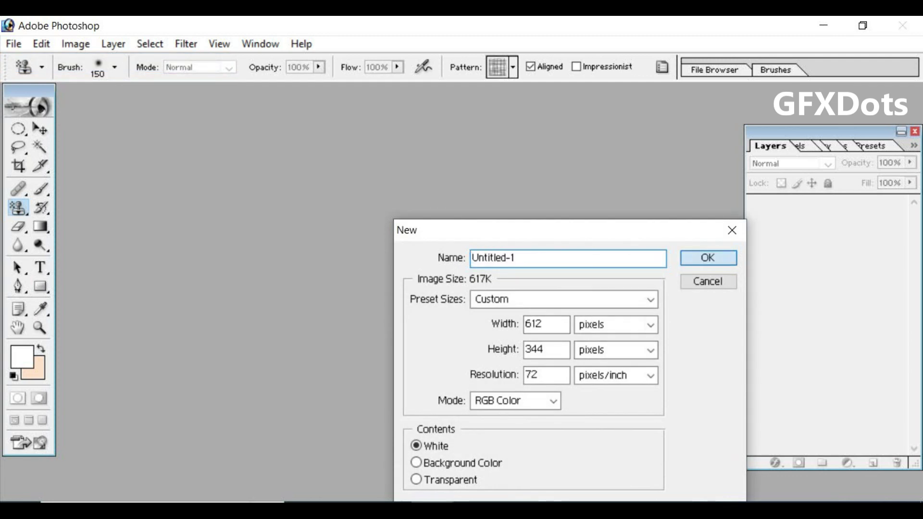
pyautogui.press('Return')
pyautogui.click(548, 99)
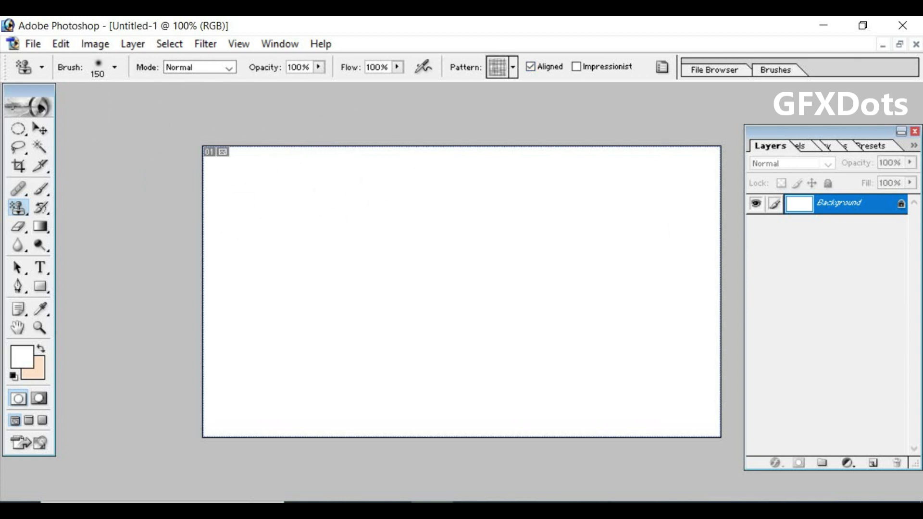
# Step: Re-select the grid pattern and enlarge the stamp brush to 171 px
pyautogui.click(513, 67)
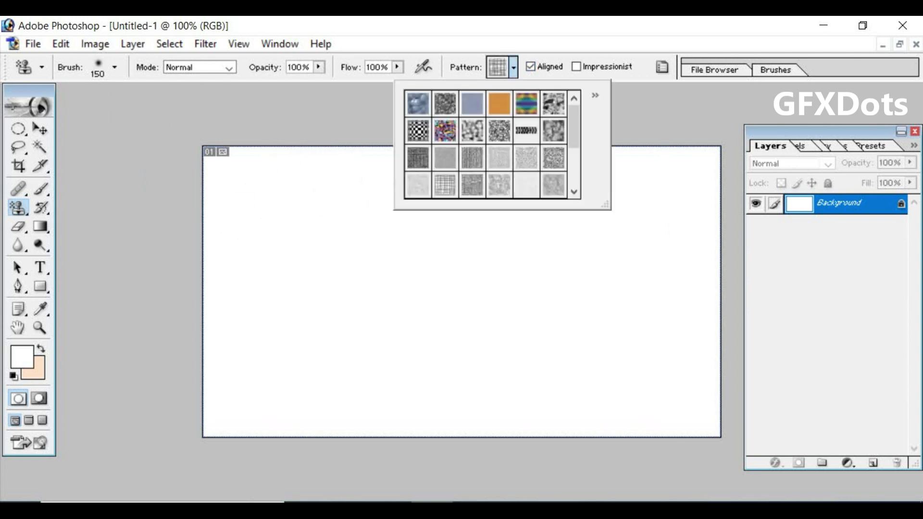
pyautogui.moveTo(574, 126)
pyautogui.mouseDown()
pyautogui.moveTo(574, 137)
pyautogui.moveTo(574, 125)
pyautogui.mouseUp()
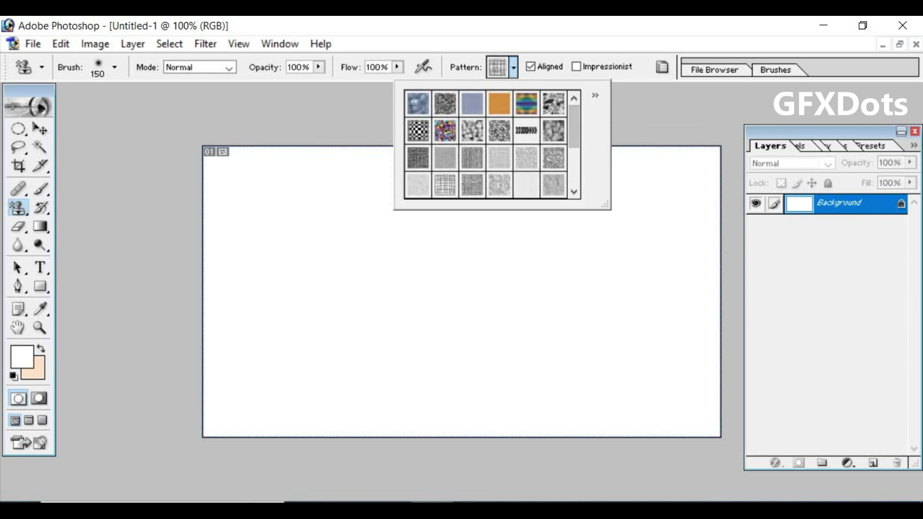
pyautogui.doubleClick(446, 184)
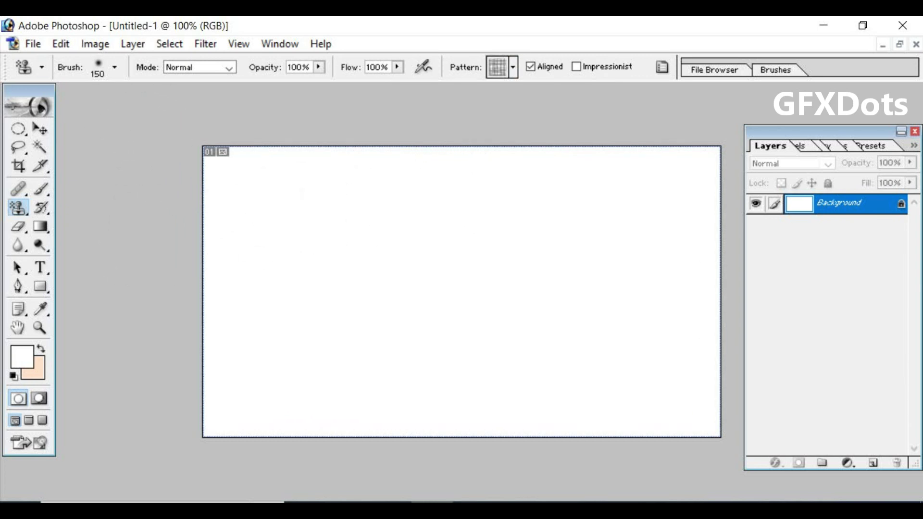
pyautogui.click(115, 68)
pyautogui.moveTo(119, 111); pyautogui.dragTo(132, 111)
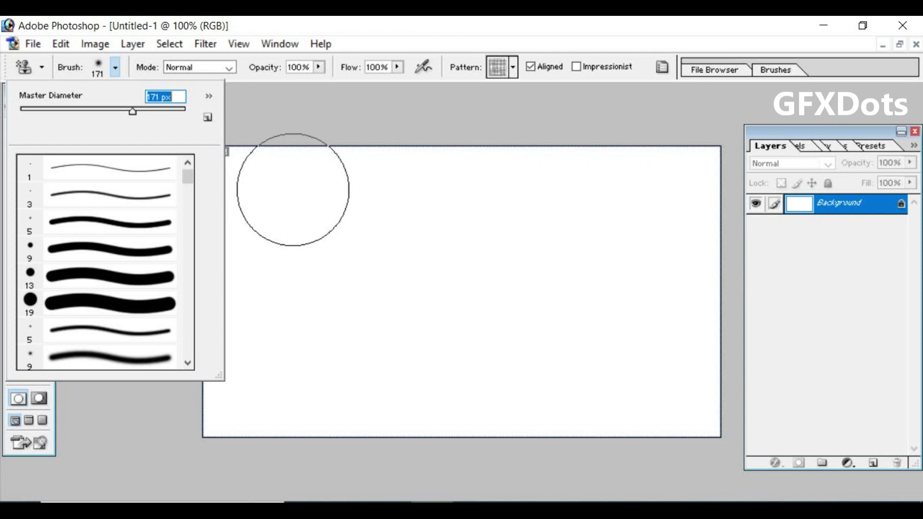
# Step: Try a new Master Diameter, dismiss the range warning, and undo a test dab
pyautogui.write('1')
pyautogui.press('BackSpace')
pyautogui.click(293, 189)
pyautogui.click(452, 221)
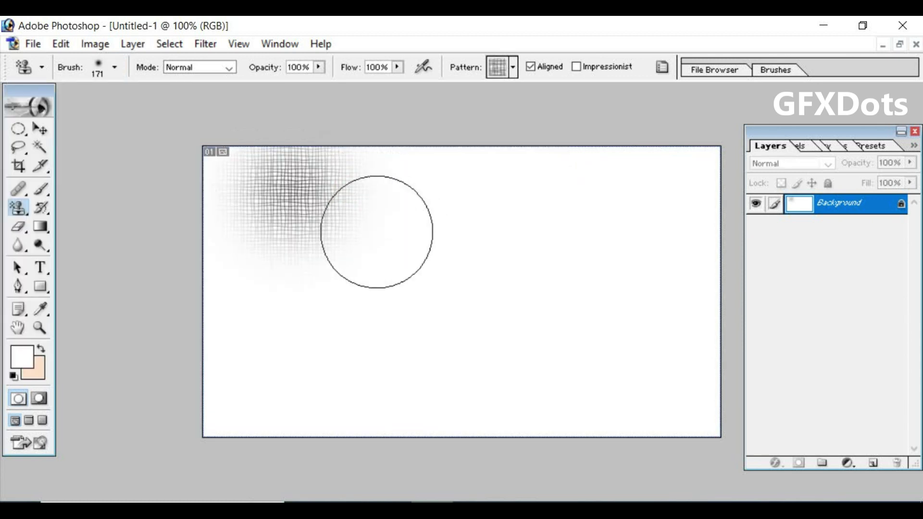
pyautogui.hotkey('ctrl', 'z')
# Step: Resize the brush with the bracket keys back to 150 px
pyautogui.press('[')
pyautogui.press('[')
pyautogui.press('[')
pyautogui.press('[')
pyautogui.press('[')
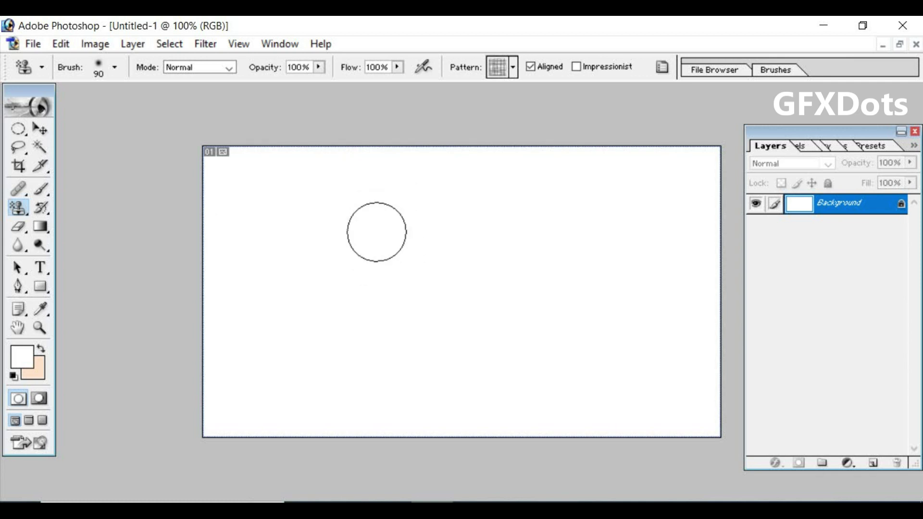
pyautogui.press(']')
pyautogui.press(']')
pyautogui.press(']')
pyautogui.press(']')
pyautogui.press(']')
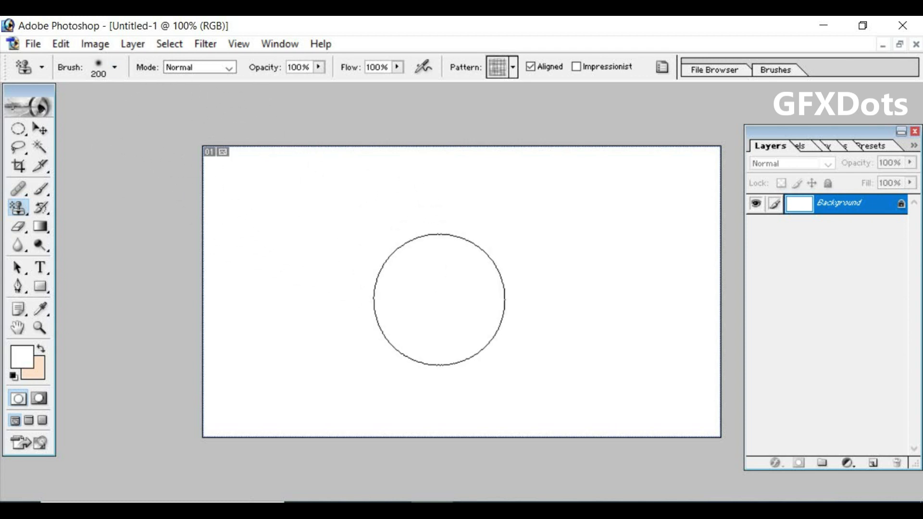
pyautogui.press('[')
pyautogui.press('[')
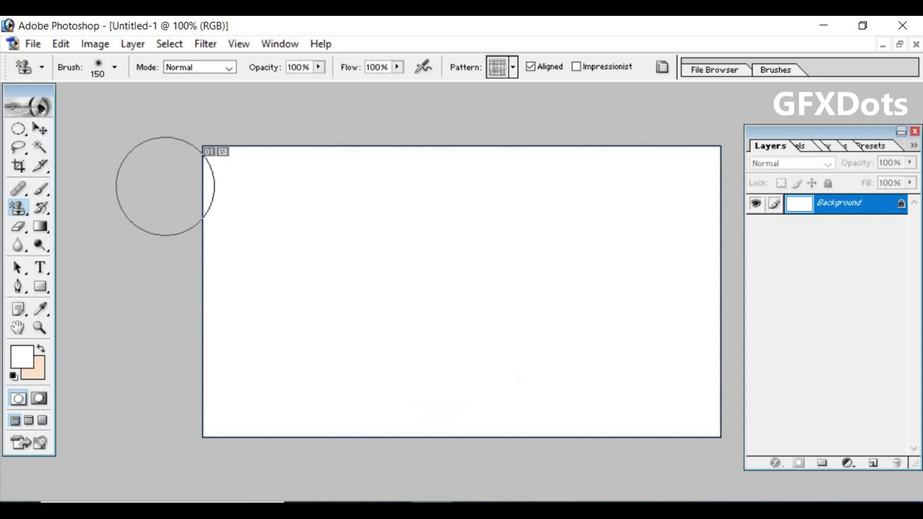
# Step: Stamp grid pattern strokes across the top, middle and lower bands until the canvas is covered
pyautogui.click(232, 181)
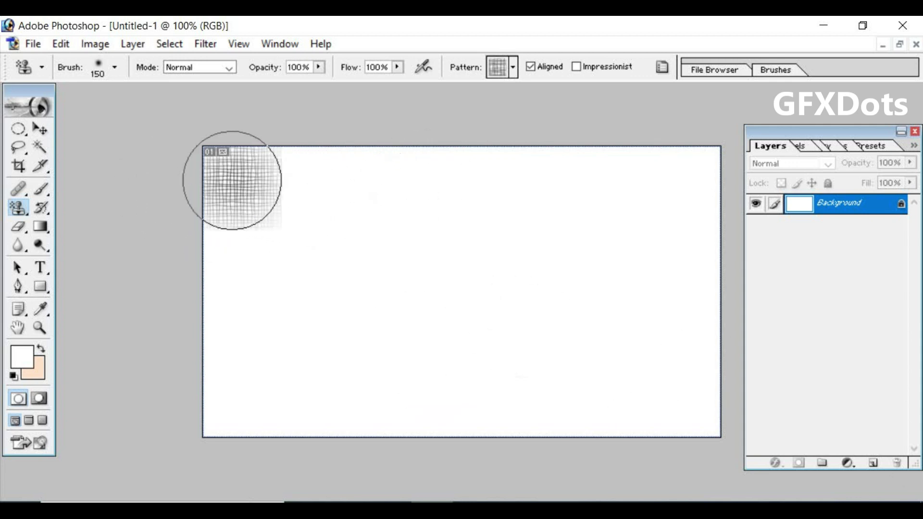
pyautogui.moveTo(232, 180); pyautogui.dragTo(721, 186)
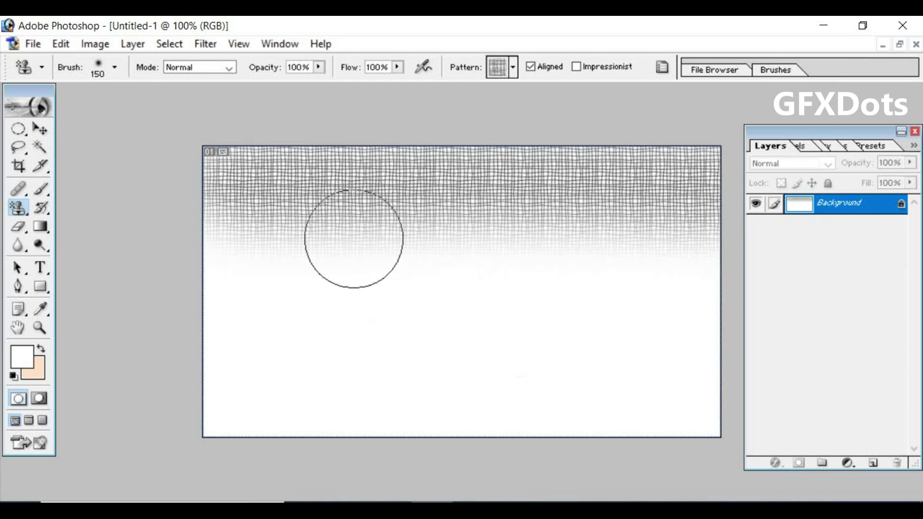
pyautogui.moveTo(217, 221); pyautogui.dragTo(722, 267)
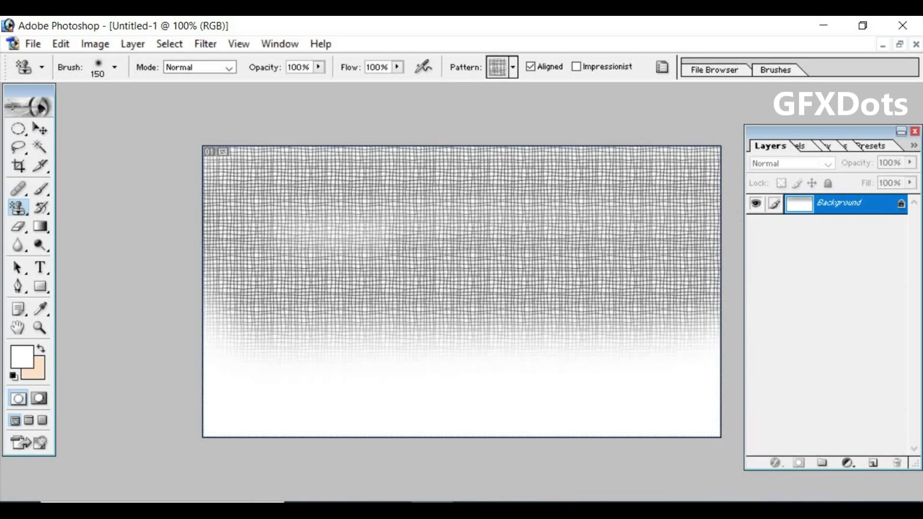
pyautogui.moveTo(231, 346)
pyautogui.mouseDown()
pyautogui.moveTo(421, 403)
pyautogui.moveTo(693, 209)
pyautogui.mouseUp()
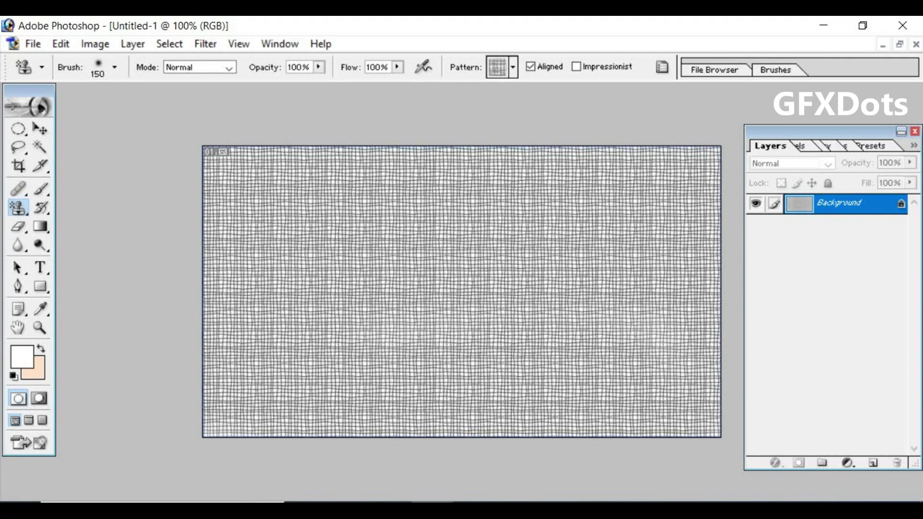
pyautogui.click(513, 66)
# Step: Choose the yellow-green ivy leaf pattern and enlarge the brush to 175 px
pyautogui.click(513, 68)
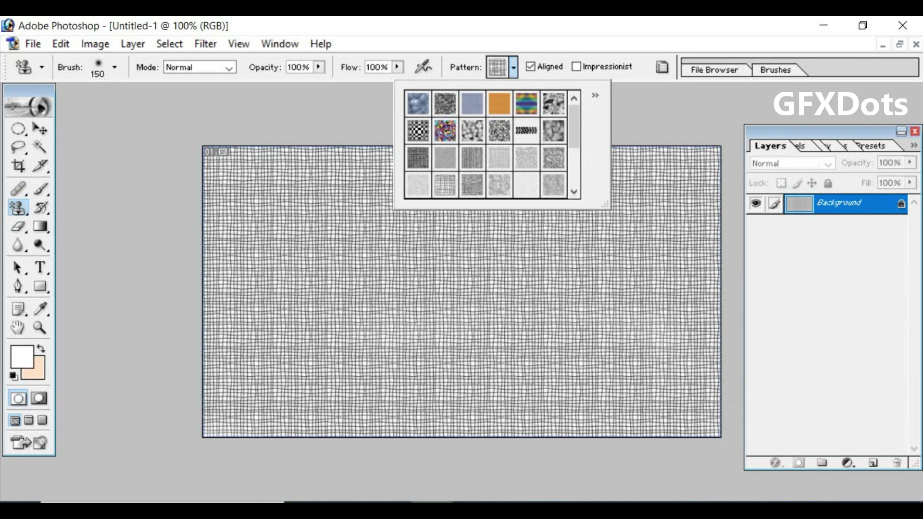
pyautogui.scroll(-1, 485, 144)
pyautogui.scroll(-2, 486, 144)
pyautogui.scroll(-1, 486, 144)
pyautogui.doubleClick(554, 165)
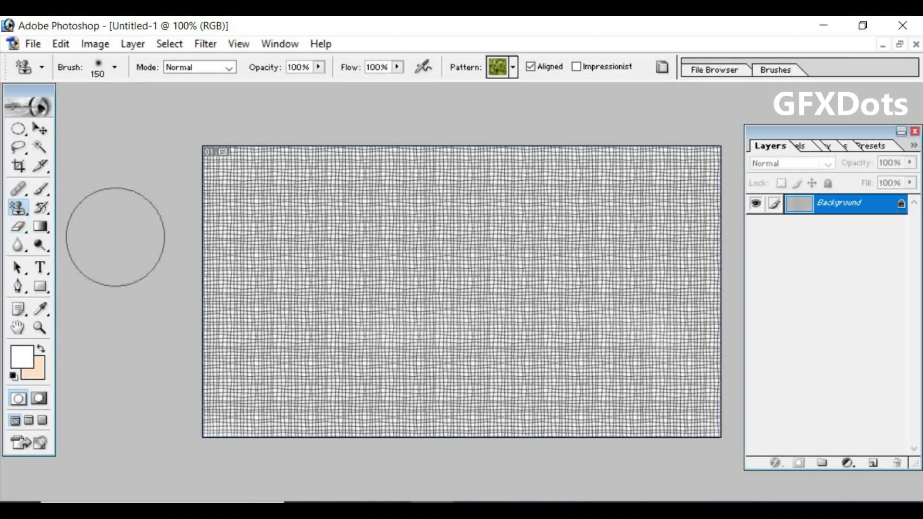
pyautogui.press(']')
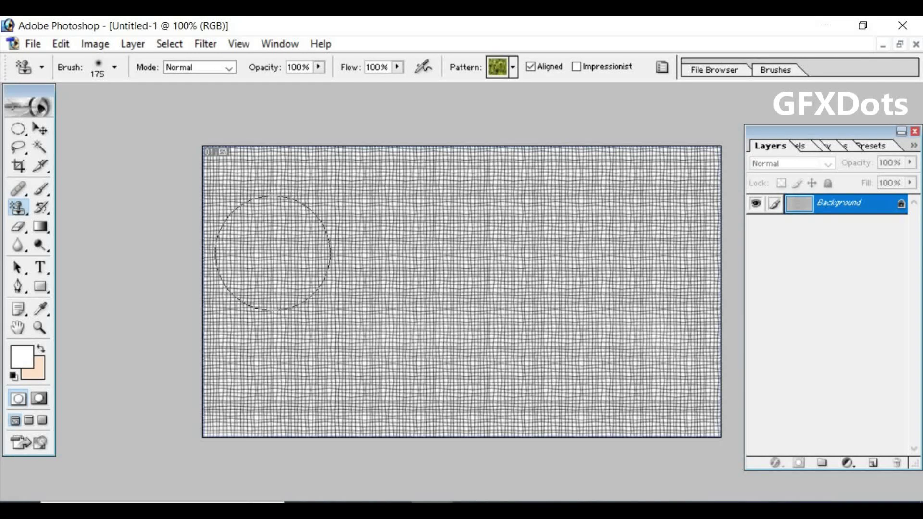
# Step: Stamp ivy in the top-left and bottom-right, plus bands across the canvas top and bottom
pyautogui.moveTo(253, 181); pyautogui.dragTo(231, 250)
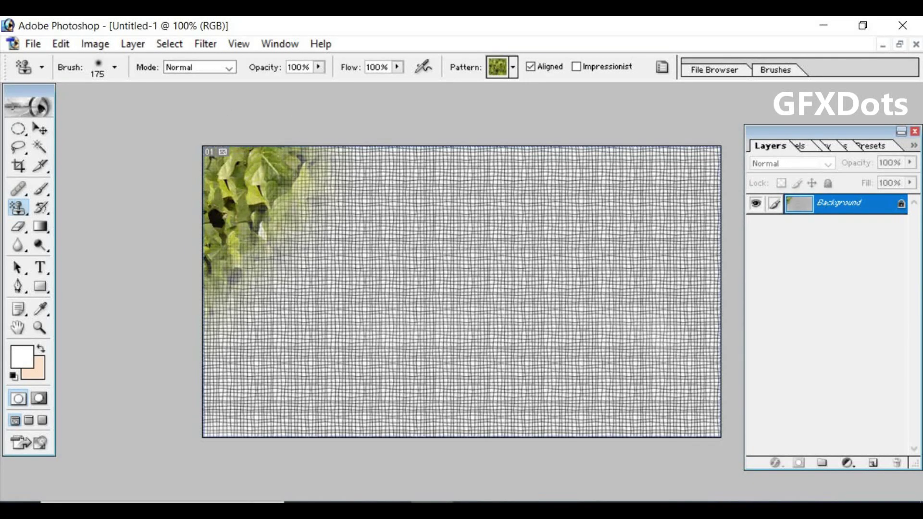
pyautogui.moveTo(701, 361); pyautogui.dragTo(615, 404)
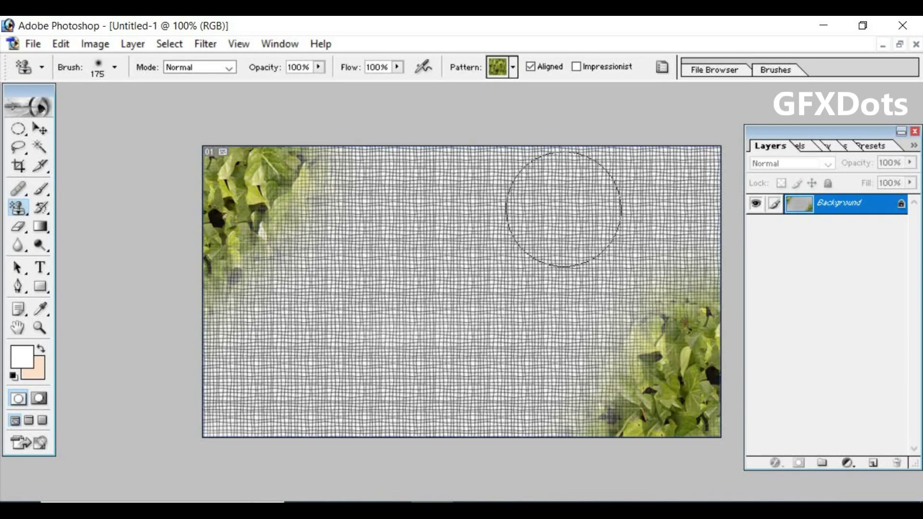
pyautogui.moveTo(664, 173); pyautogui.dragTo(365, 159)
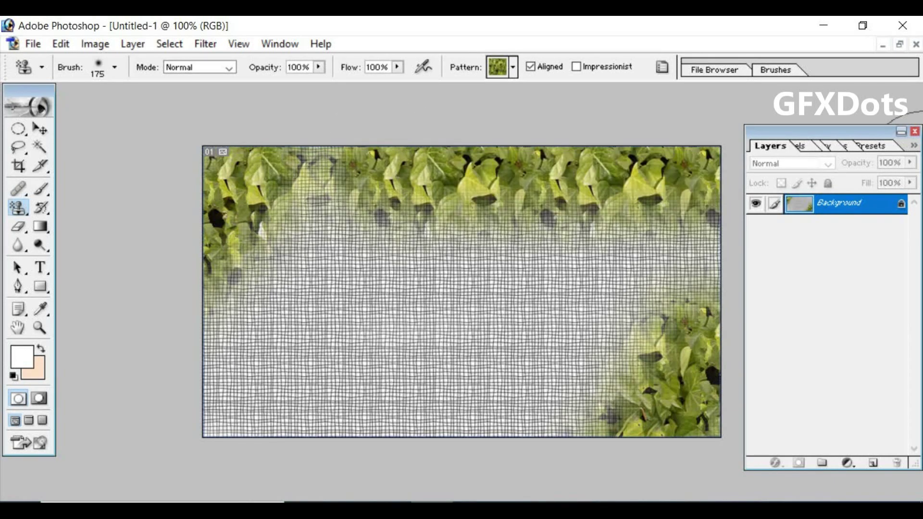
pyautogui.moveTo(213, 400); pyautogui.dragTo(663, 399)
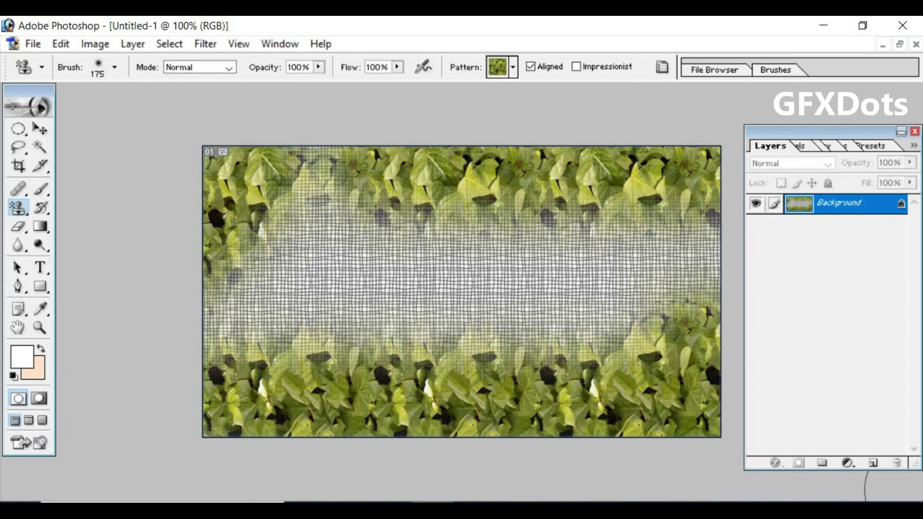
pyautogui.press('alt')
# Step: Step back through history to clear the stamped strokes, then open DSC_8233.psd
pyautogui.hotkey('ctrl', 'alt', 'z')
pyautogui.hotkey('ctrl', 'alt', 'z')
pyautogui.hotkey('ctrl', 'alt', 'z')
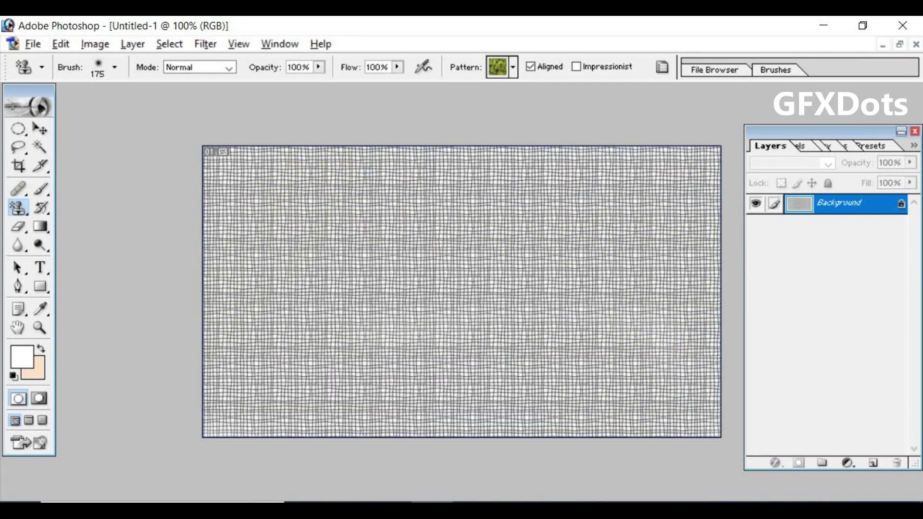
pyautogui.hotkey('ctrl', 'alt', 'z')
pyautogui.hotkey('ctrl', 'alt', 'z')
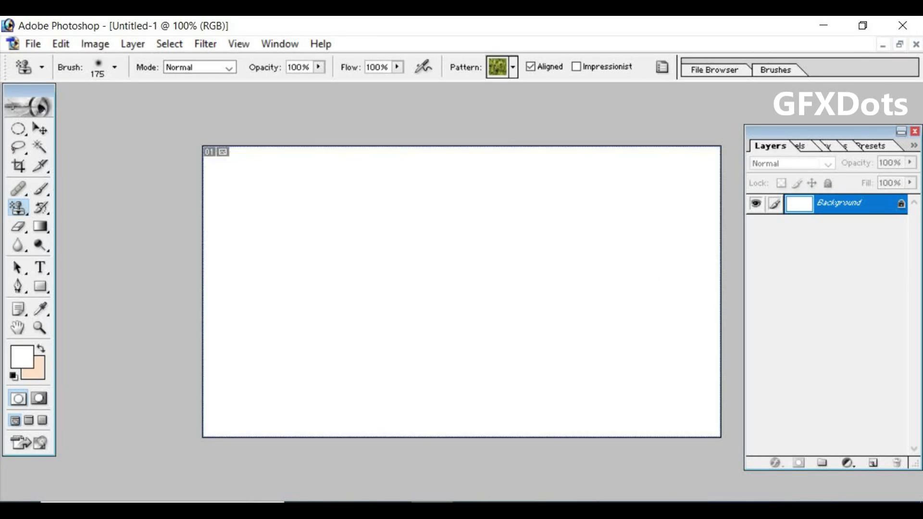
pyautogui.press('Down')
pyautogui.press('Down')
pyautogui.press('Return')
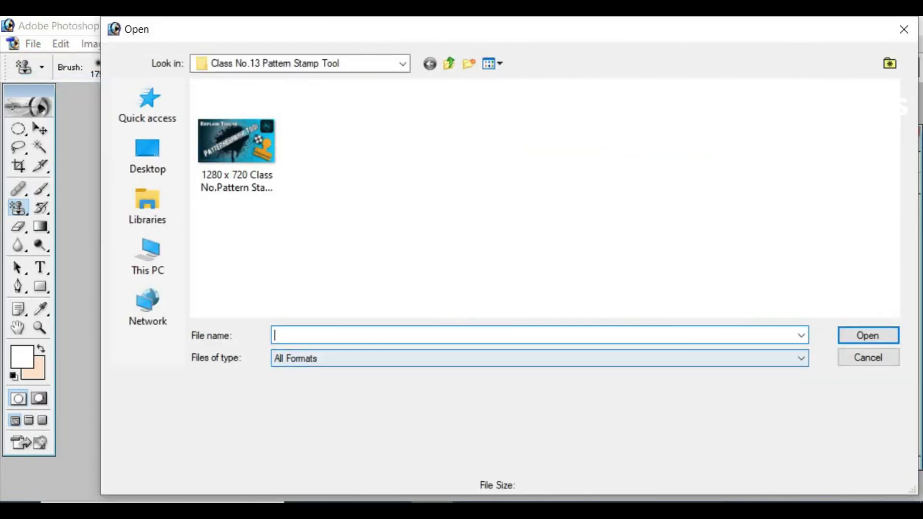
pyautogui.click(148, 254)
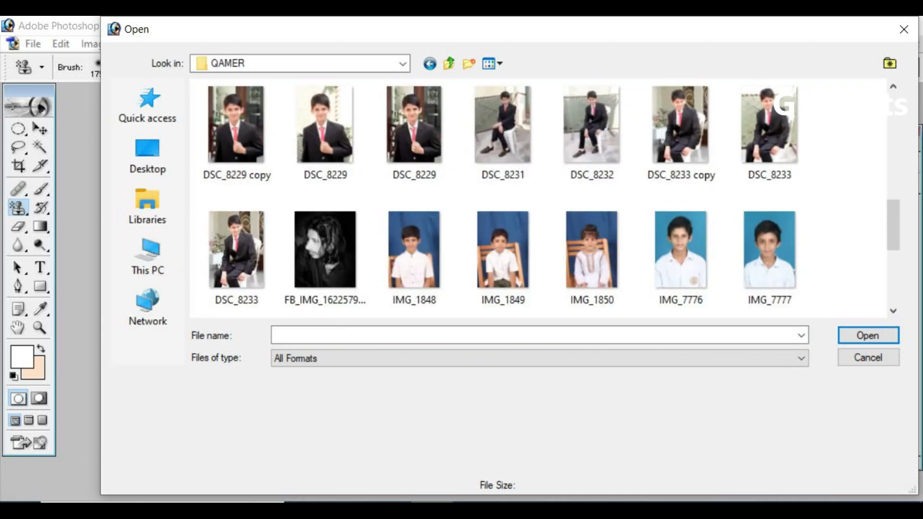
pyautogui.click(236, 250)
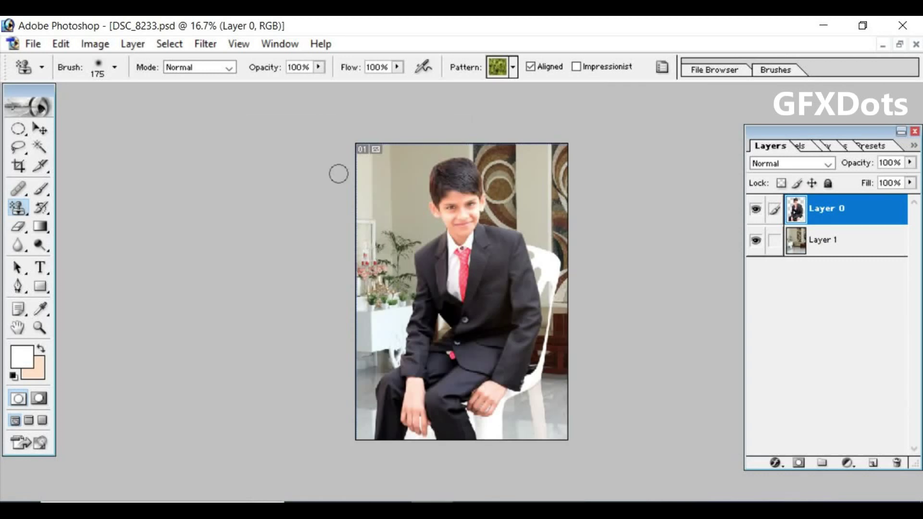
# Step: Show the Pattern picker over the photo and its » menu of display and library options
pyautogui.click(514, 67)
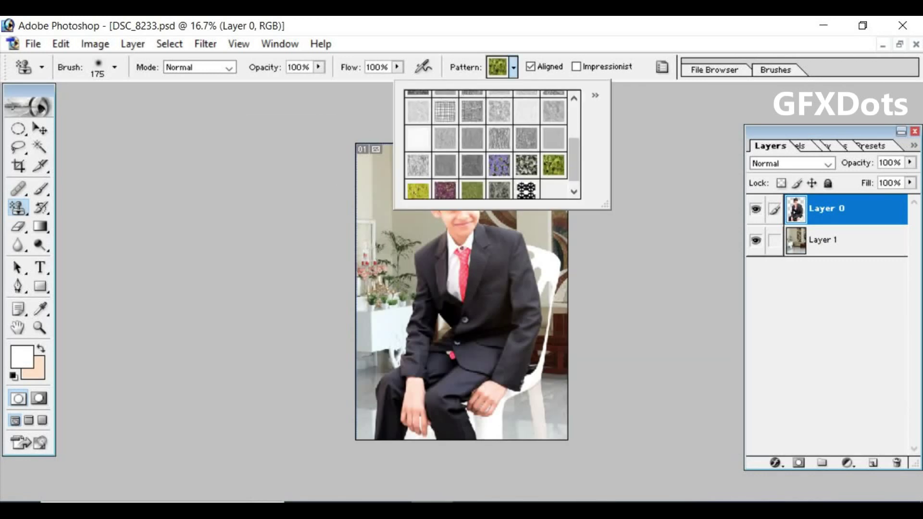
pyautogui.scroll(5, 485, 144)
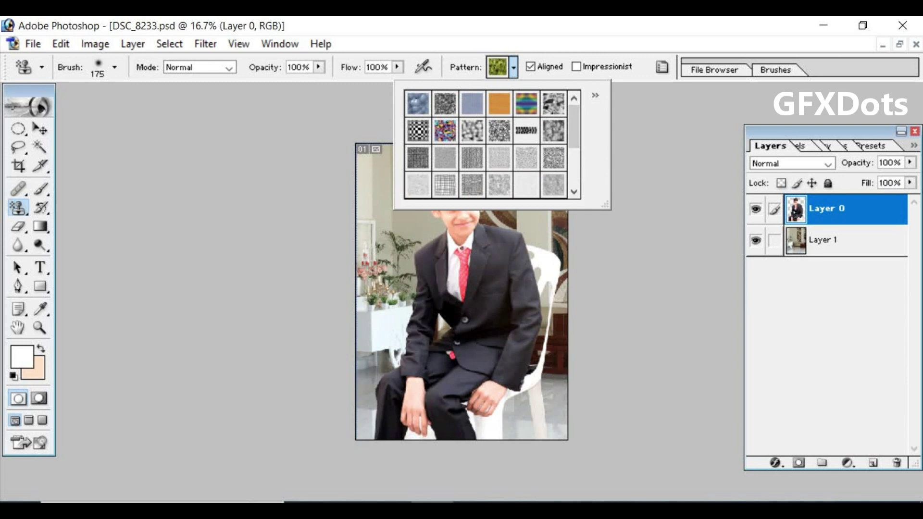
pyautogui.scroll(-3, 492, 144)
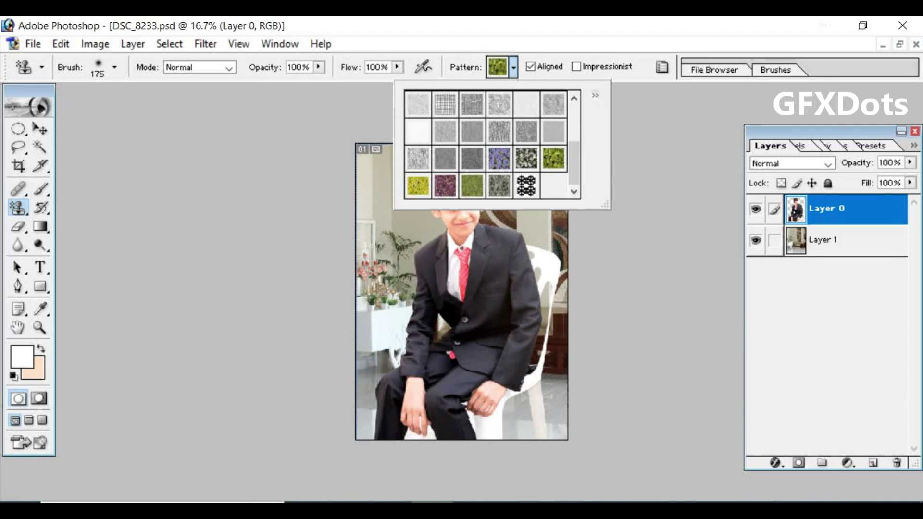
pyautogui.click(596, 95)
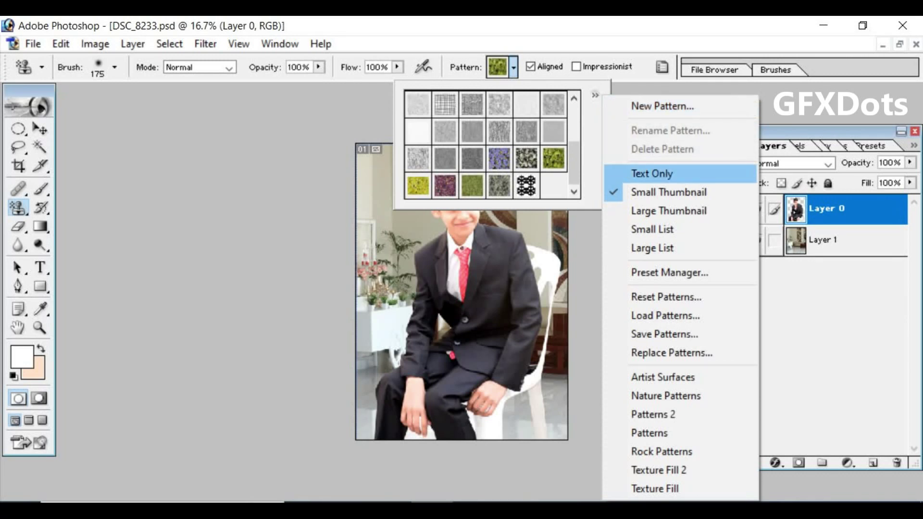
pyautogui.click(652, 174)
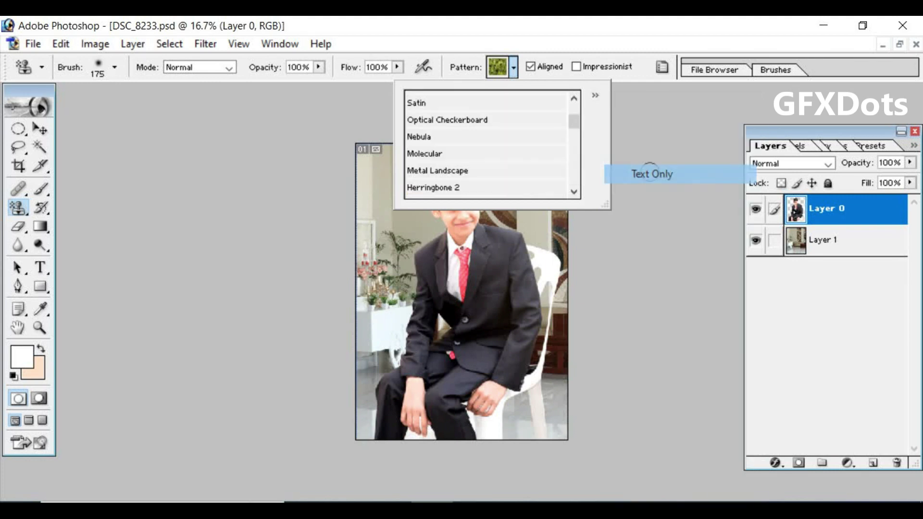
pyautogui.scroll(2, 486, 144)
pyautogui.scroll(1, 486, 145)
pyautogui.scroll(-3, 486, 145)
pyautogui.scroll(-3, 486, 144)
pyautogui.scroll(-2, 486, 144)
pyautogui.scroll(10, 485, 144)
pyautogui.click(595, 95)
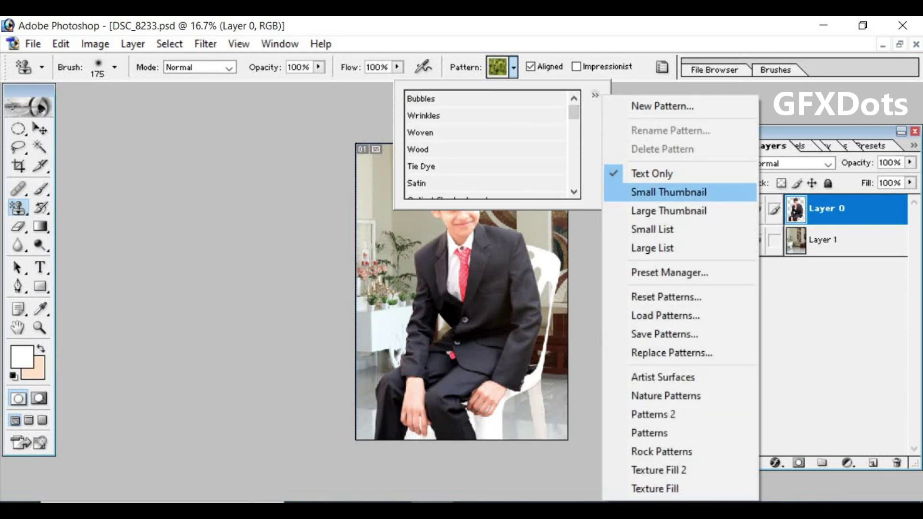
pyautogui.click(669, 192)
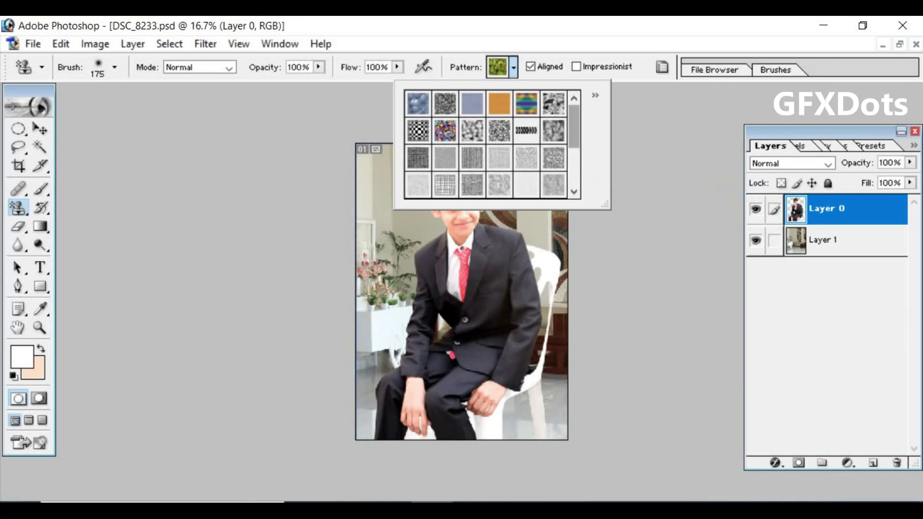
pyautogui.scroll(-5, 574, 140)
pyautogui.scroll(-1, 492, 144)
pyautogui.scroll(4, 492, 145)
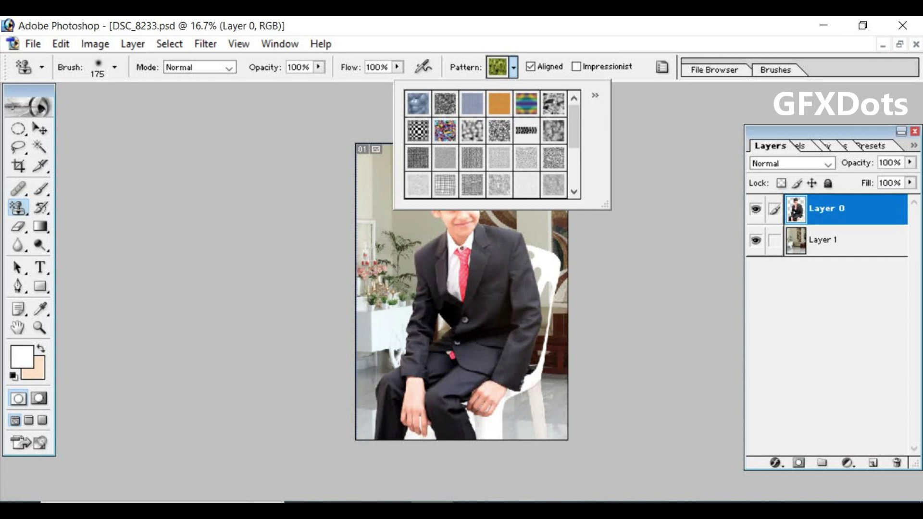
pyautogui.click(595, 95)
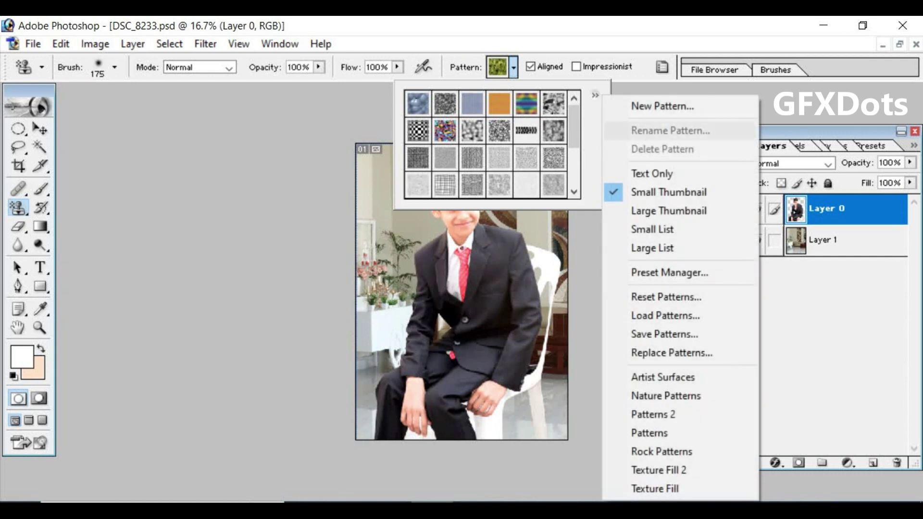
pyautogui.click(669, 211)
pyautogui.scroll(-1, 575, 135)
pyautogui.scroll(-2, 574, 135)
pyautogui.scroll(-2, 492, 144)
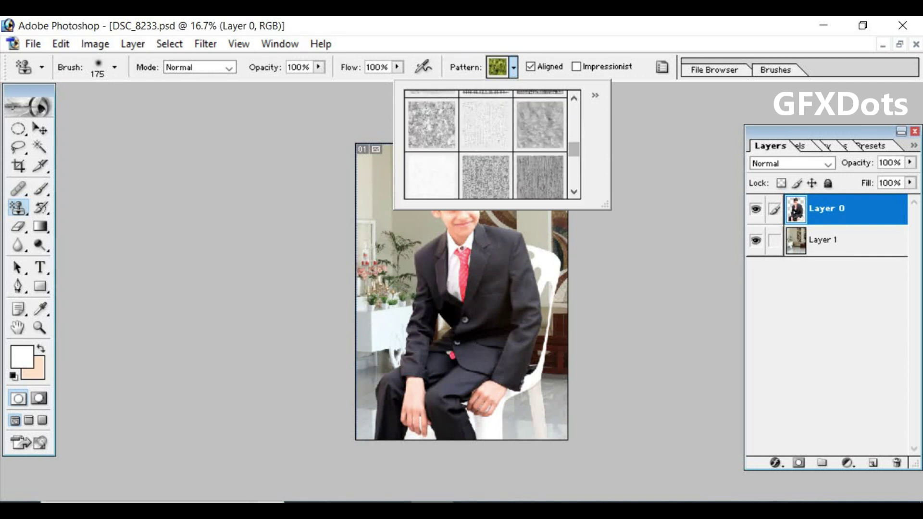
pyautogui.scroll(-2, 493, 144)
pyautogui.scroll(-1, 493, 144)
pyautogui.scroll(-2, 492, 144)
pyautogui.scroll(-1, 492, 144)
pyautogui.scroll(3, 493, 144)
pyautogui.scroll(2, 493, 144)
pyautogui.click(595, 95)
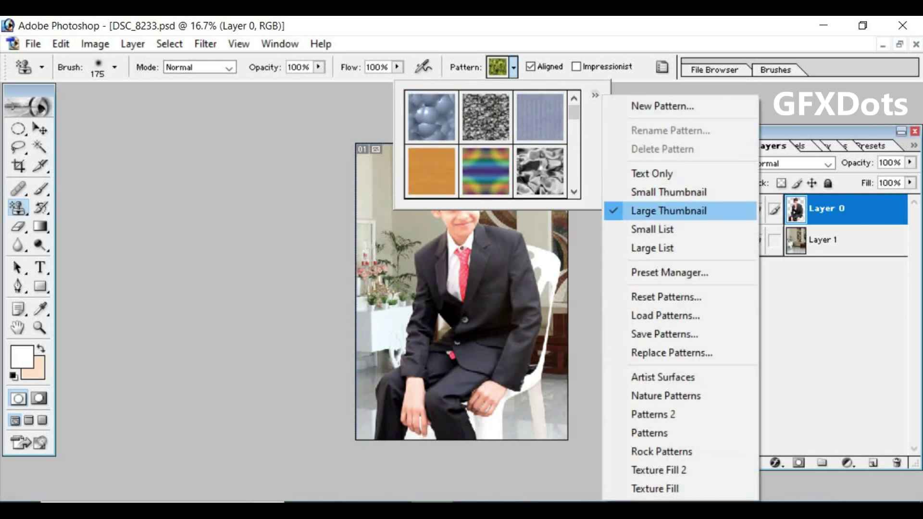
pyautogui.click(653, 229)
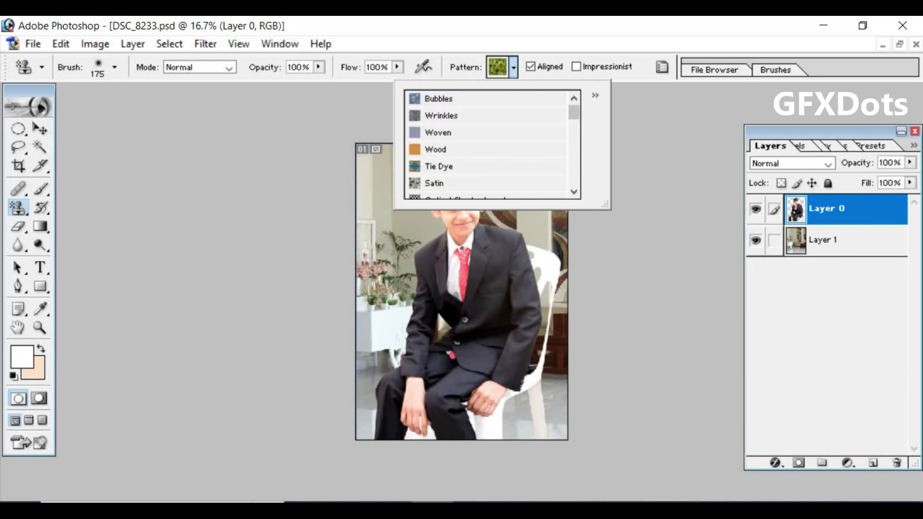
pyautogui.scroll(-2, 492, 144)
pyautogui.scroll(-3, 492, 144)
pyautogui.scroll(5, 493, 145)
pyautogui.click(595, 95)
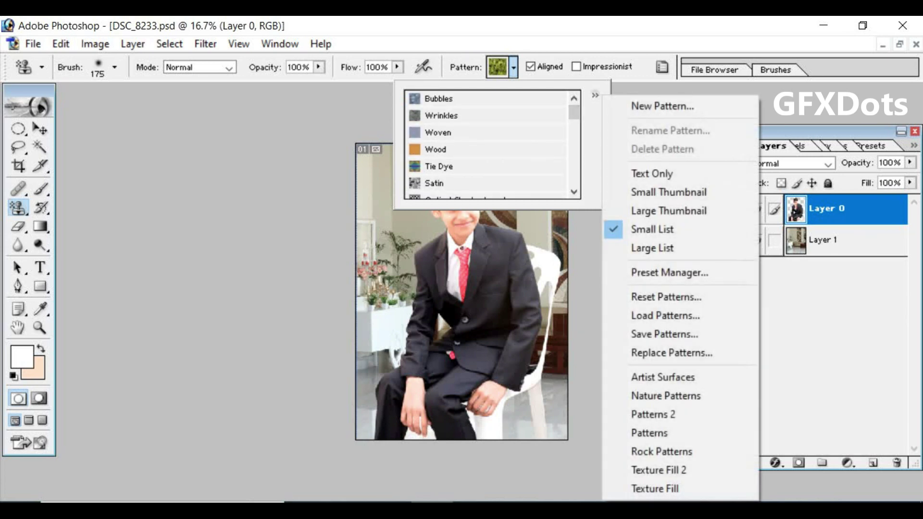
pyautogui.click(653, 248)
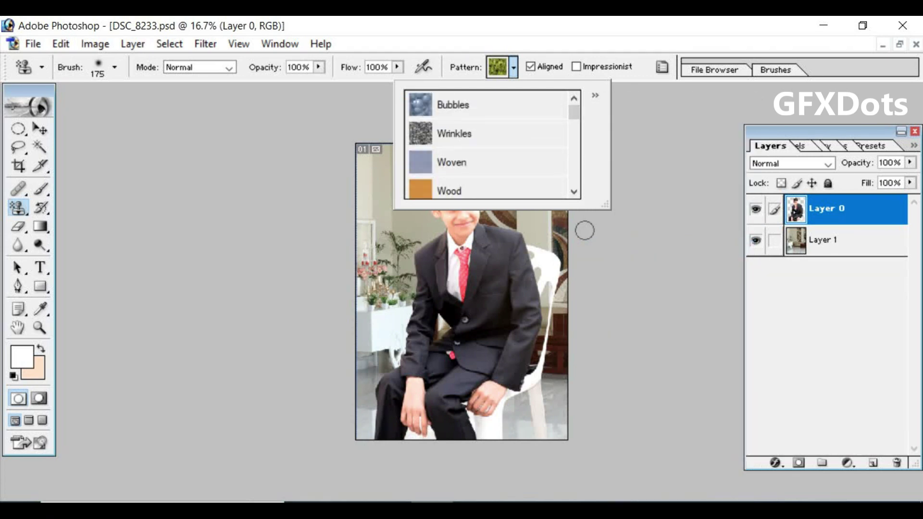
pyautogui.scroll(-5, 493, 145)
pyautogui.scroll(2, 492, 144)
pyautogui.scroll(-1, 492, 145)
pyautogui.scroll(1, 493, 144)
pyautogui.scroll(3, 492, 144)
pyautogui.click(595, 95)
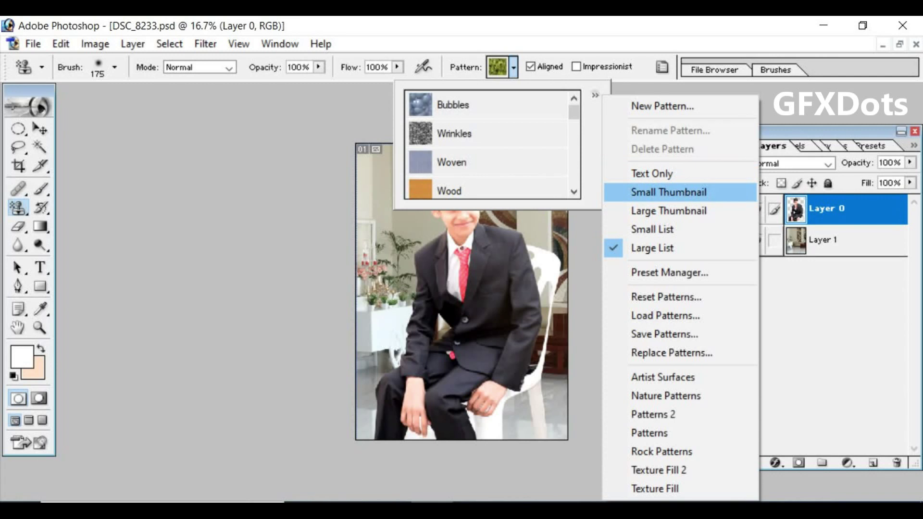
pyautogui.click(669, 192)
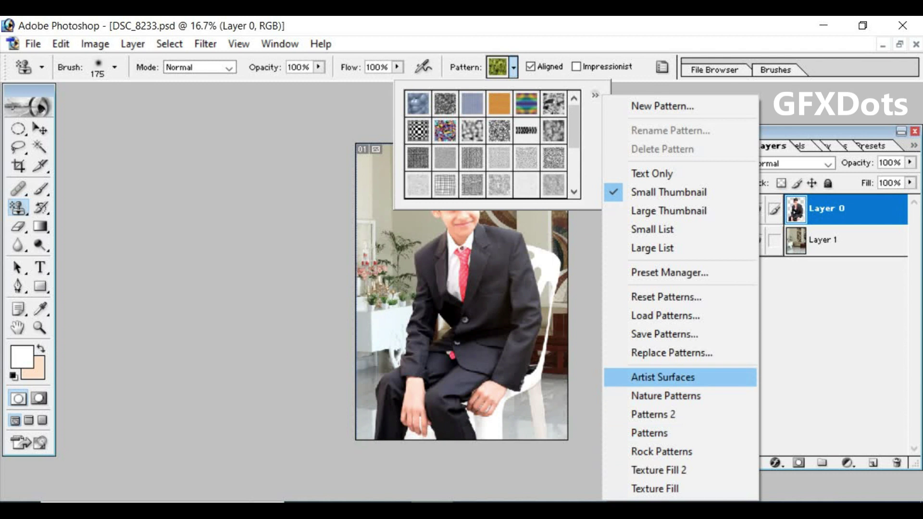
# Step: Append the Artist Surfaces and Nature Patterns libraries to the pattern list
pyautogui.click(663, 376)
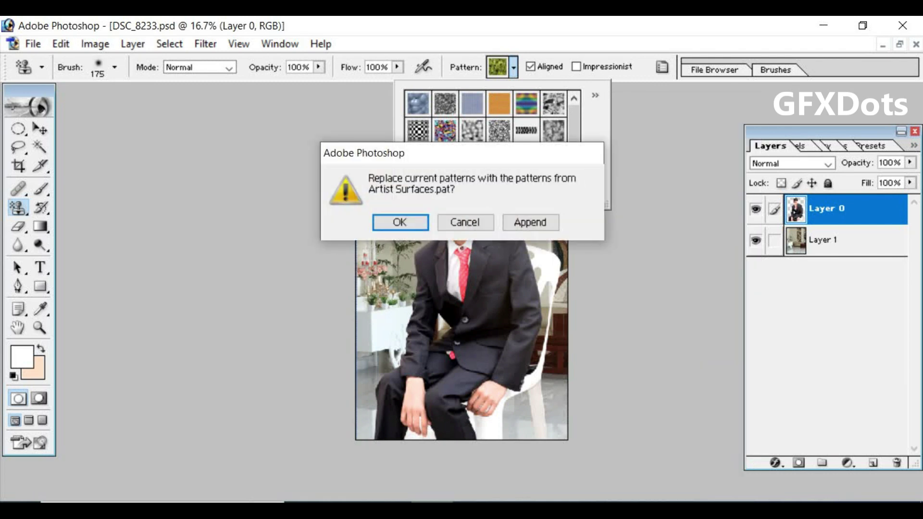
pyautogui.click(530, 222)
pyautogui.moveTo(574, 117)
pyautogui.mouseDown()
pyautogui.moveTo(574, 154)
pyautogui.moveTo(574, 118)
pyautogui.mouseUp()
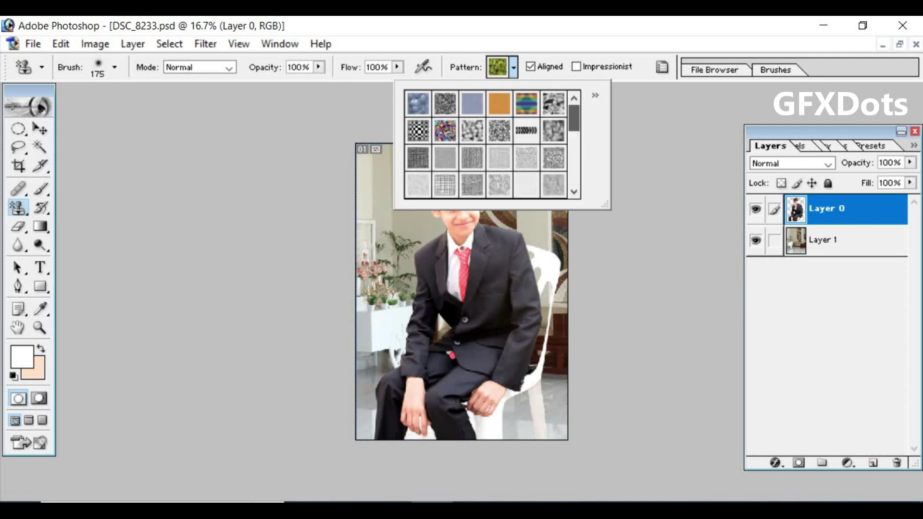
pyautogui.click(595, 95)
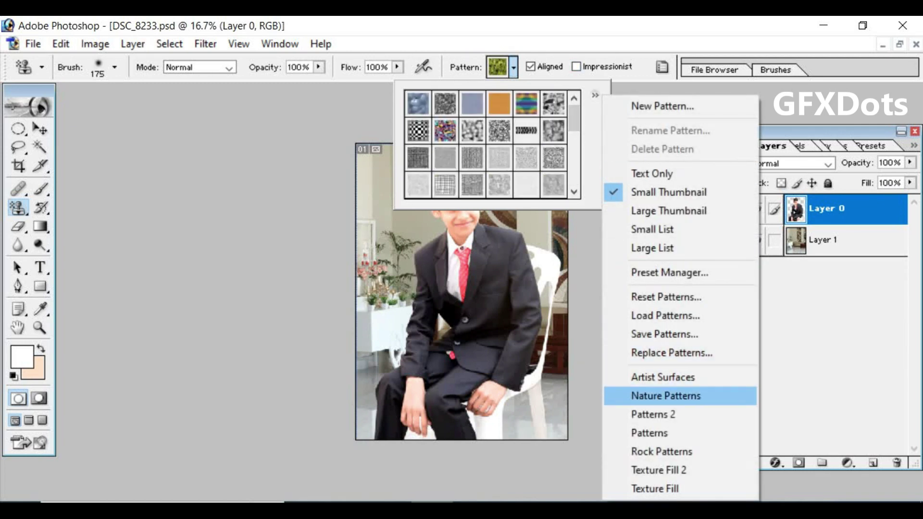
pyautogui.click(666, 396)
pyautogui.click(530, 222)
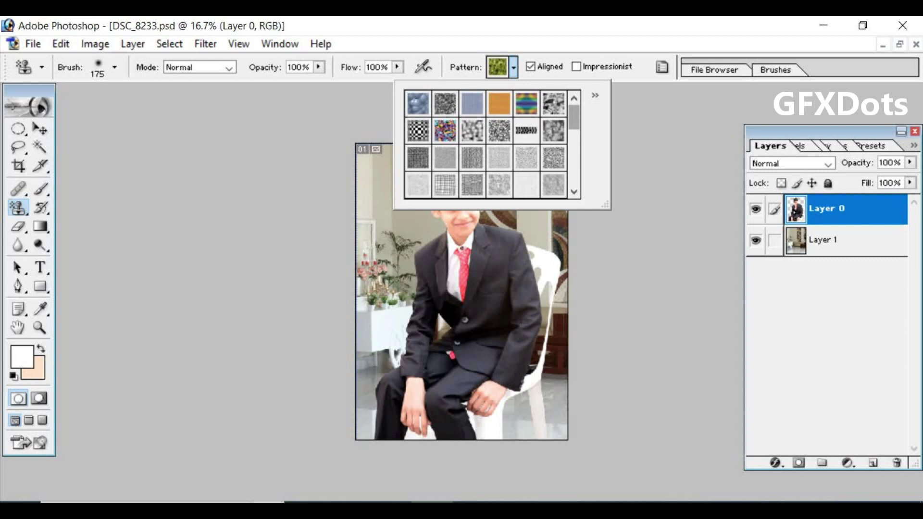
pyautogui.moveTo(574, 117); pyautogui.dragTo(574, 172)
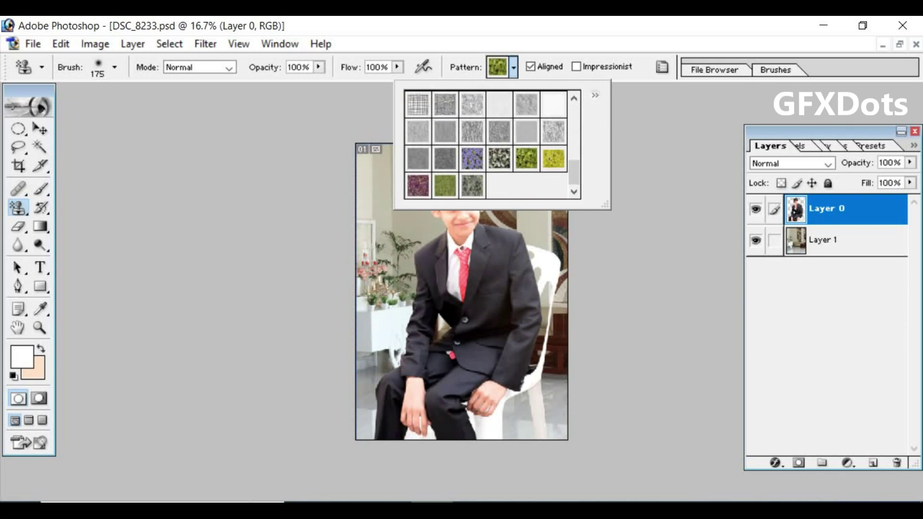
# Step: Append the Patterns 2, Patterns and Rock Patterns sets
pyautogui.click(595, 95)
pyautogui.click(654, 415)
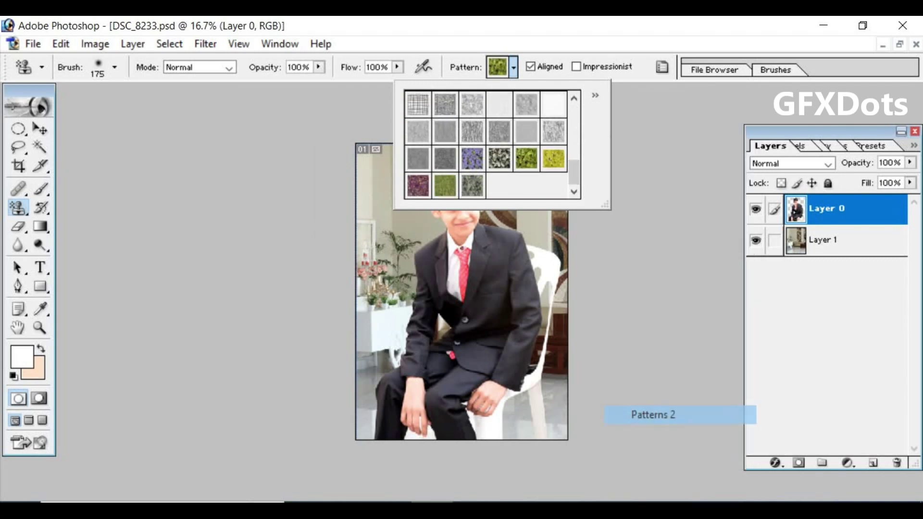
pyautogui.click(530, 221)
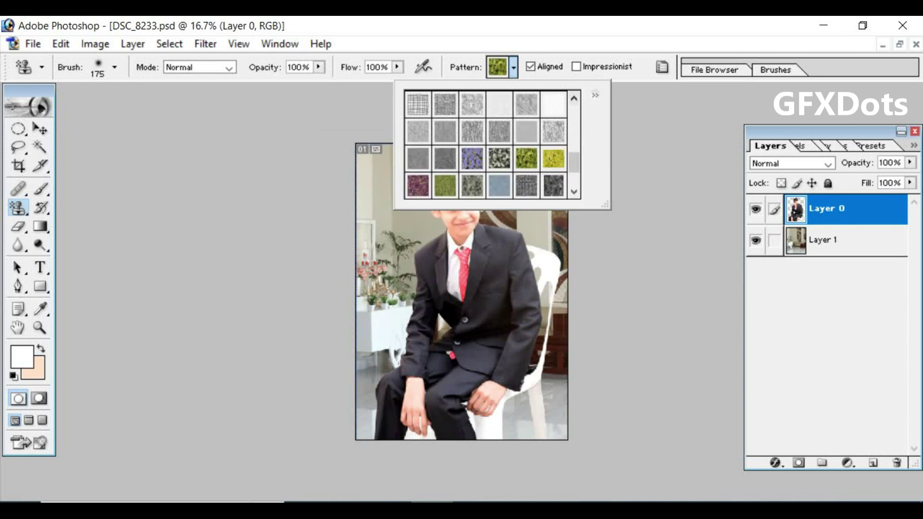
pyautogui.click(595, 95)
pyautogui.click(644, 434)
pyautogui.click(529, 222)
pyautogui.click(595, 96)
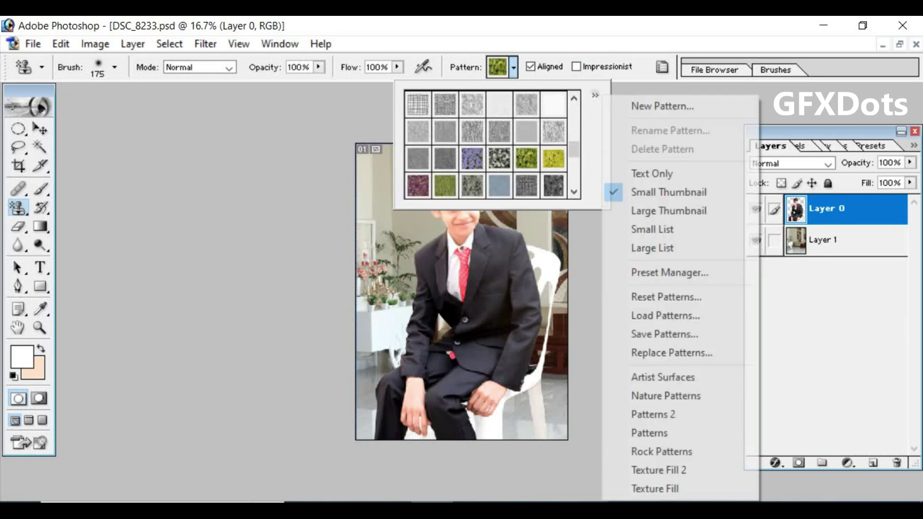
pyautogui.click(662, 452)
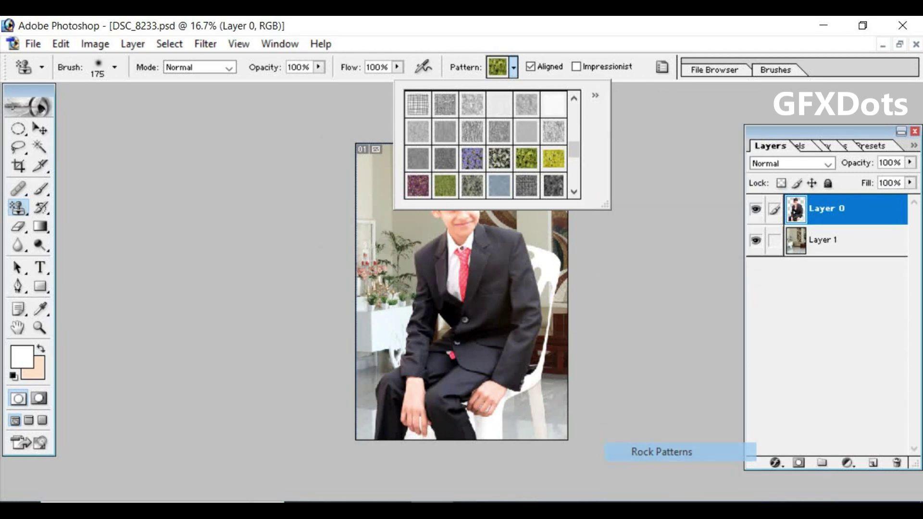
pyautogui.click(529, 221)
# Step: Append the Texture Fill 2 and Texture Fill sets
pyautogui.click(595, 95)
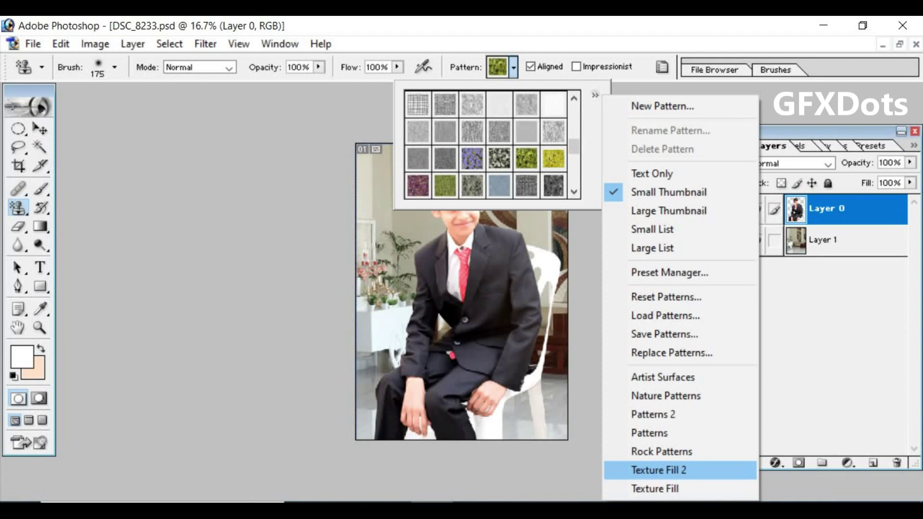
pyautogui.click(659, 469)
pyautogui.click(530, 222)
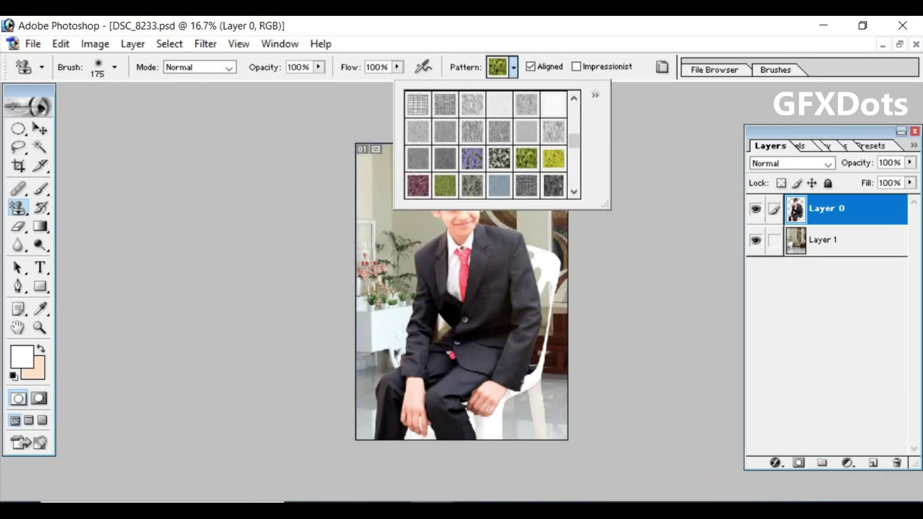
pyautogui.click(595, 95)
pyautogui.click(655, 488)
pyautogui.click(529, 221)
# Step: Browse the enlarged pattern list and choose the orange texture for stamping
pyautogui.scroll(-2, 486, 144)
pyautogui.scroll(-2, 486, 144)
pyautogui.scroll(2, 485, 144)
pyautogui.scroll(1, 485, 144)
pyautogui.scroll(1, 486, 144)
pyautogui.scroll(2, 485, 145)
pyautogui.scroll(3, 486, 144)
pyautogui.scroll(2, 485, 144)
pyautogui.scroll(-2, 485, 145)
pyautogui.scroll(-1, 486, 144)
pyautogui.scroll(-2, 492, 144)
pyautogui.scroll(-2, 492, 144)
pyautogui.scroll(-1, 491, 144)
pyautogui.scroll(-1, 492, 144)
pyautogui.scroll(-2, 492, 144)
pyautogui.scroll(4, 492, 144)
pyautogui.scroll(-1, 492, 144)
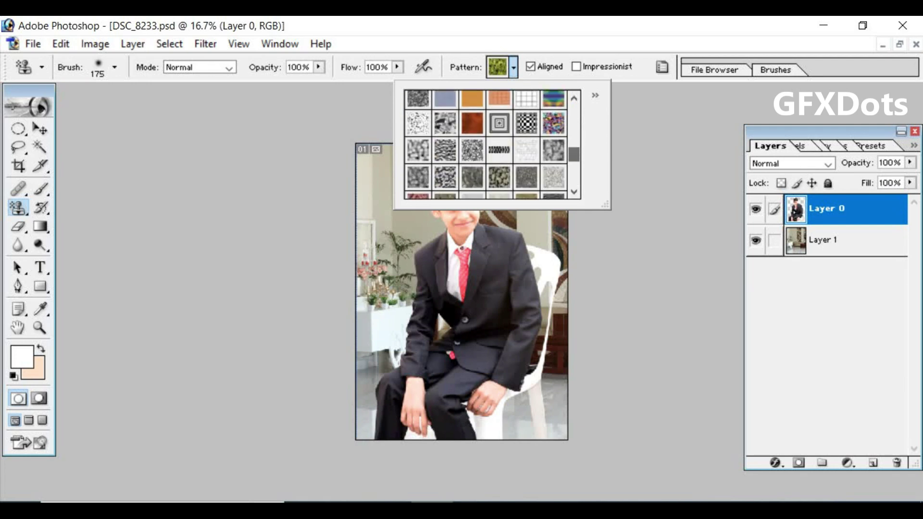
pyautogui.scroll(1, 492, 144)
pyautogui.scroll(2, 492, 145)
pyautogui.scroll(2, 492, 145)
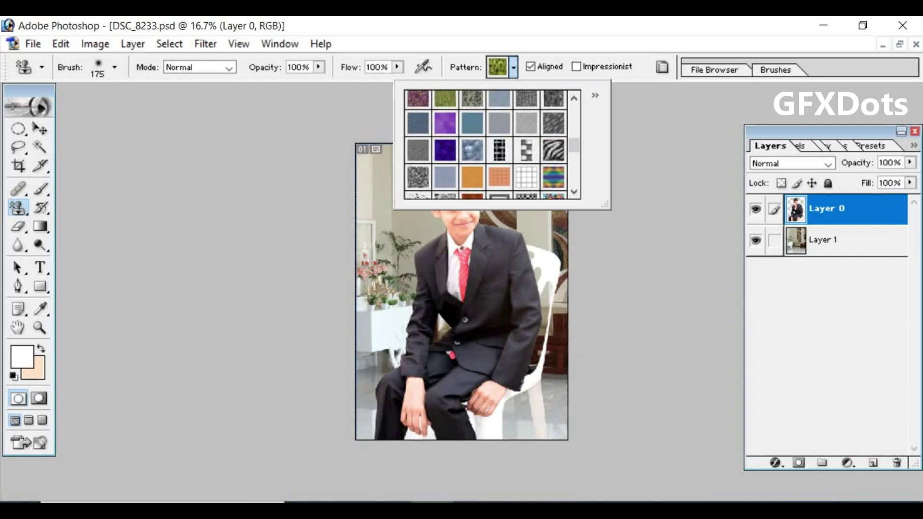
pyautogui.doubleClick(472, 177)
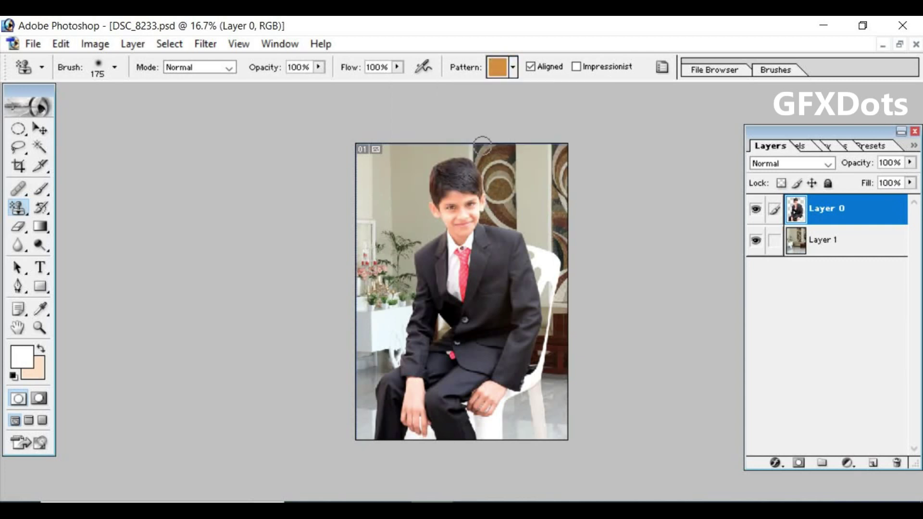
# Step: Set the stamp brush to 800 px at 53% opacity and undo a trial orange stroke
pyautogui.press(']')
pyautogui.press(']')
pyautogui.press(']')
pyautogui.click(318, 67)
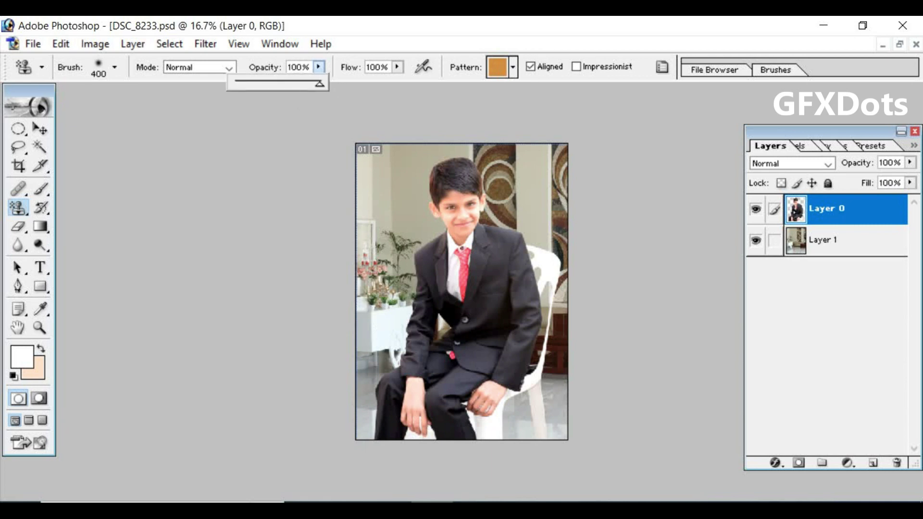
pyautogui.moveTo(319, 83); pyautogui.dragTo(272, 83)
pyautogui.press('Return')
pyautogui.press(']')
pyautogui.press(']')
pyautogui.press(']')
pyautogui.press(']')
pyautogui.moveTo(348, 141)
pyautogui.mouseDown()
pyautogui.moveTo(568, 165)
pyautogui.moveTo(437, 278)
pyautogui.moveTo(377, 376)
pyautogui.moveTo(384, 427)
pyautogui.mouseUp()
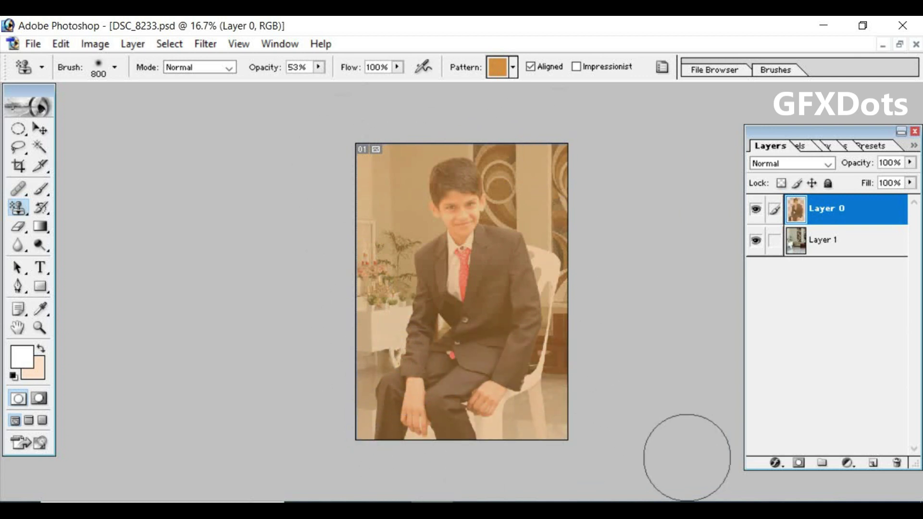
pyautogui.hotkey('ctrl', 'z')
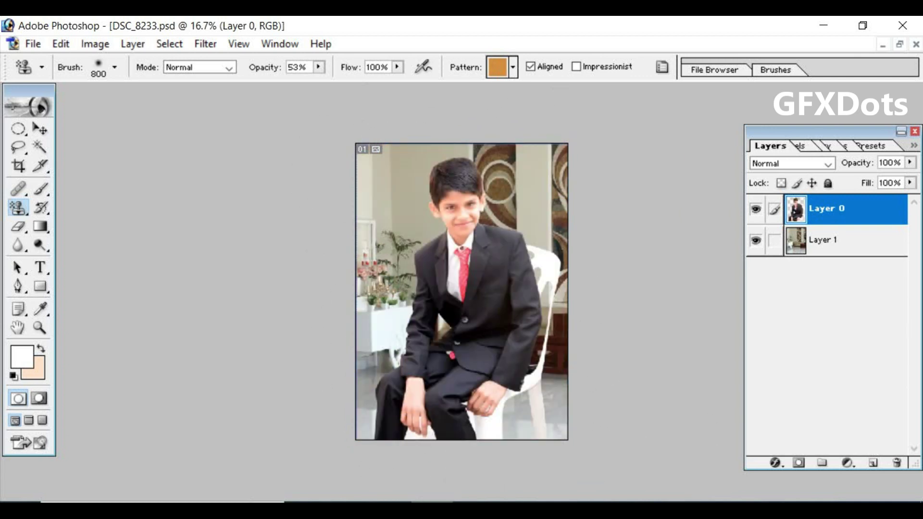
# Step: At 52% flow, stamp orange over the boy and chair, undo it, and close the photo
pyautogui.click(397, 67)
pyautogui.moveTo(397, 84); pyautogui.dragTo(357, 83)
pyautogui.moveTo(464, 118); pyautogui.dragTo(380, 423)
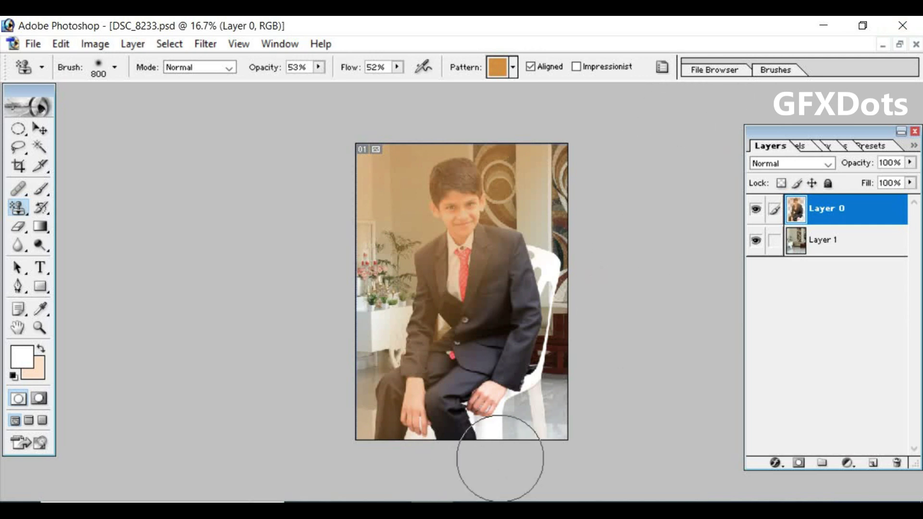
pyautogui.moveTo(515, 457)
pyautogui.mouseDown()
pyautogui.moveTo(449, 238)
pyautogui.moveTo(350, 217)
pyautogui.mouseUp()
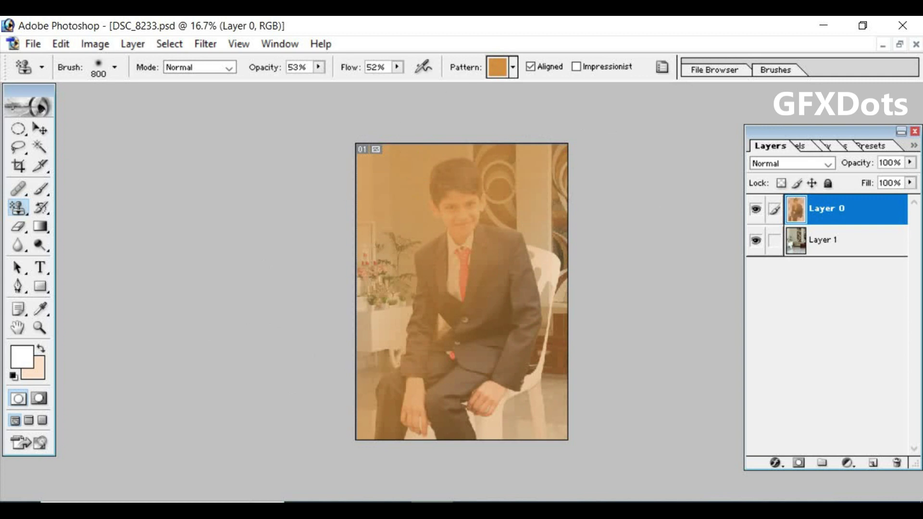
pyautogui.hotkey('ctrl', 'z')
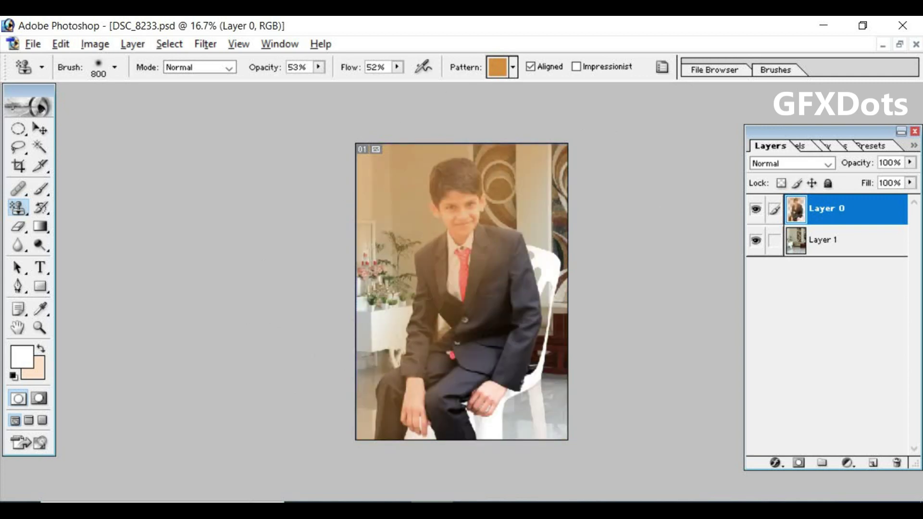
pyautogui.hotkey('ctrl', 'alt', 'z')
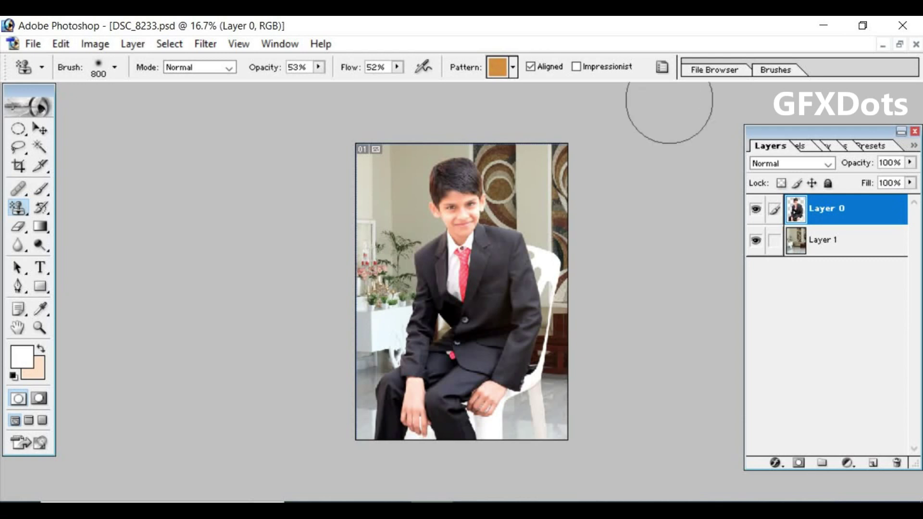
pyautogui.hotkey('ctrl', 'w')
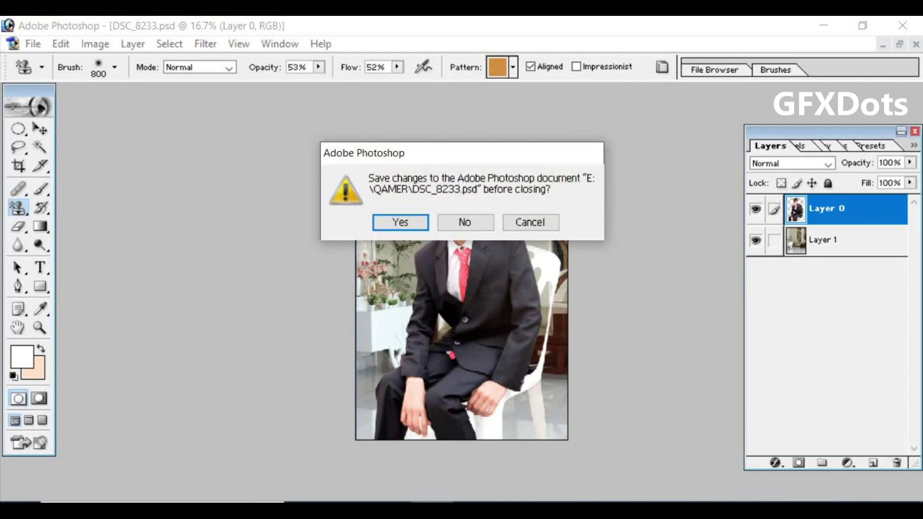
# Step: Close the photo without saving and set the foreground colour to blue
pyautogui.press('Tab')
pyautogui.press('Return')
pyautogui.press('[')
pyautogui.press('[')
pyautogui.press('[')
pyautogui.press('[')
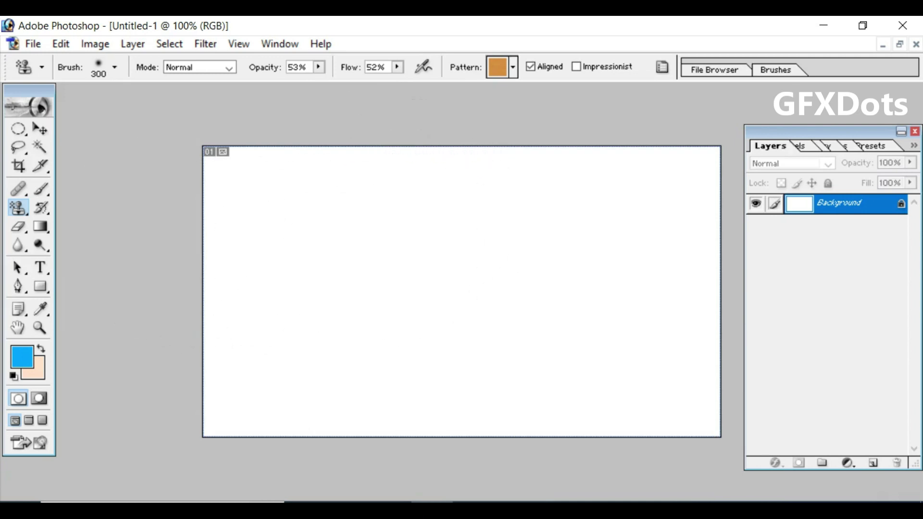
# Step: Select the 20 px snowflake brush, size it to 125 px, then test-stamp and undo
pyautogui.click(41, 189)
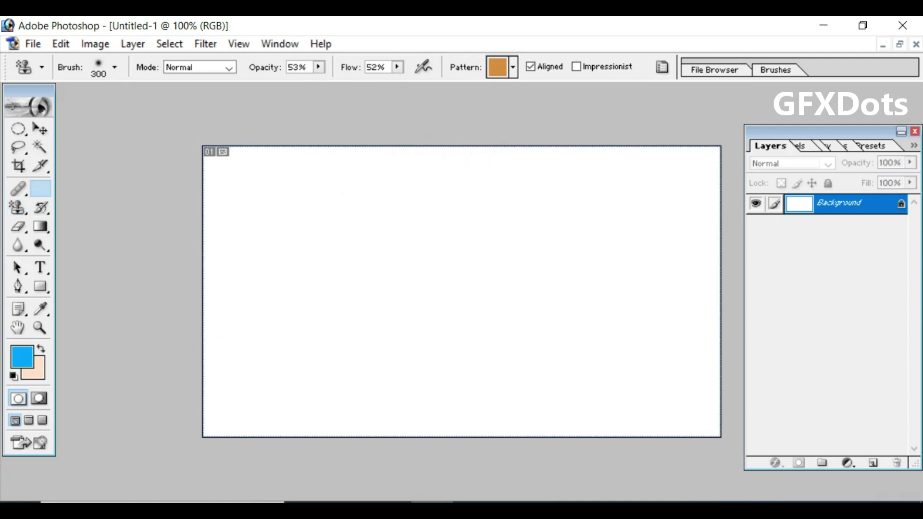
pyautogui.click(115, 68)
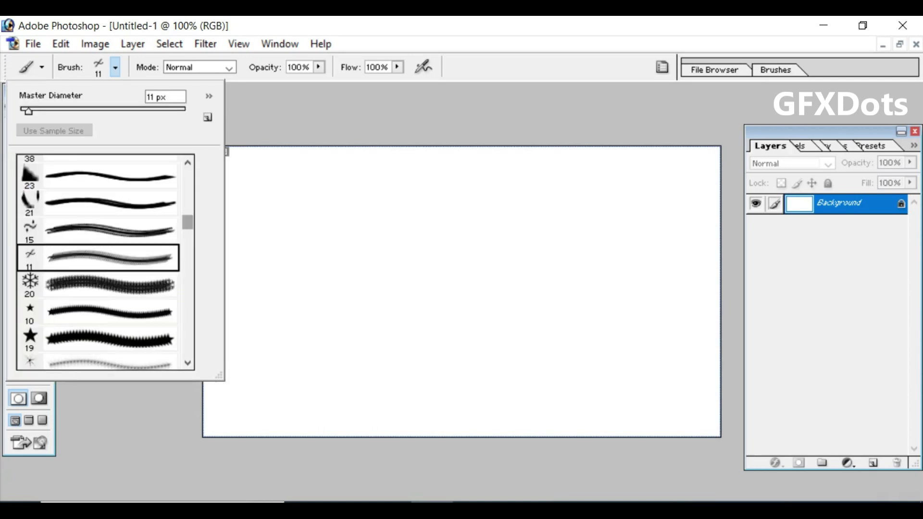
pyautogui.doubleClick(84, 286)
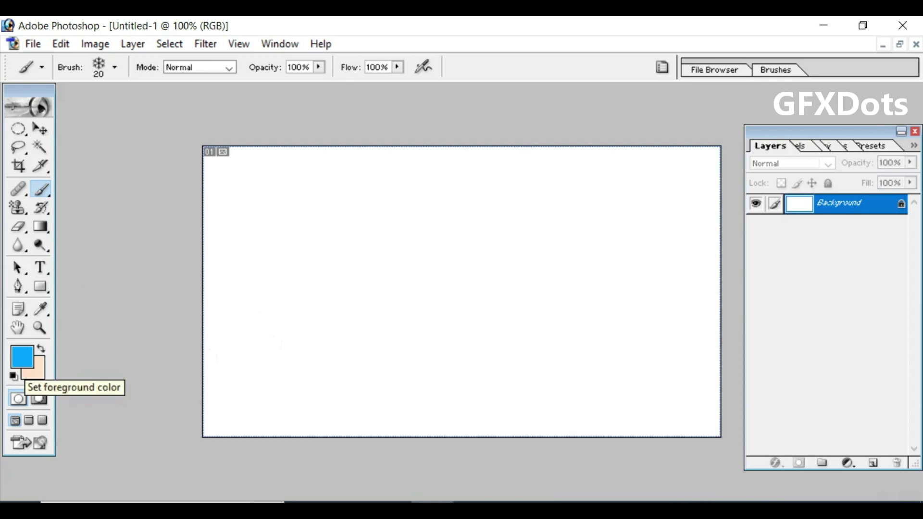
pyautogui.press(']')
pyautogui.press(']')
pyautogui.press(']')
pyautogui.press(']')
pyautogui.press(']')
pyautogui.press(']')
pyautogui.press(']')
pyautogui.press(']')
pyautogui.press('[')
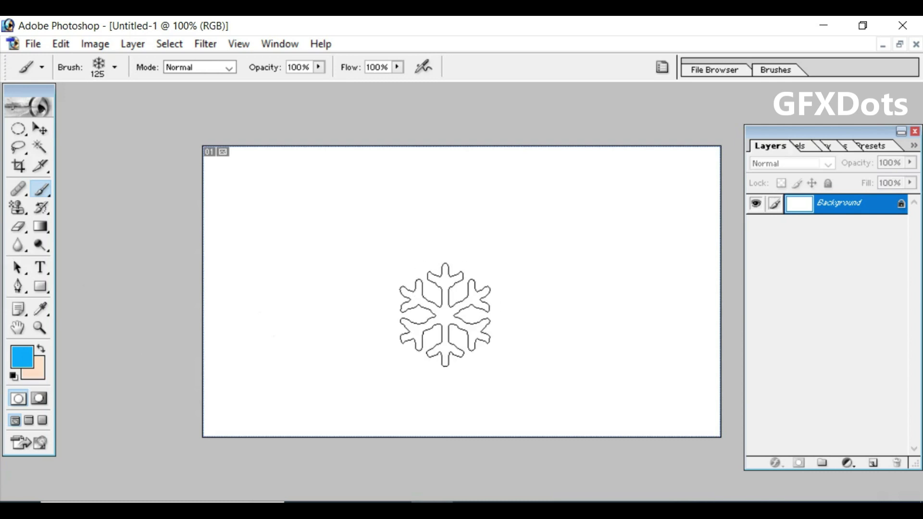
pyautogui.click(433, 281)
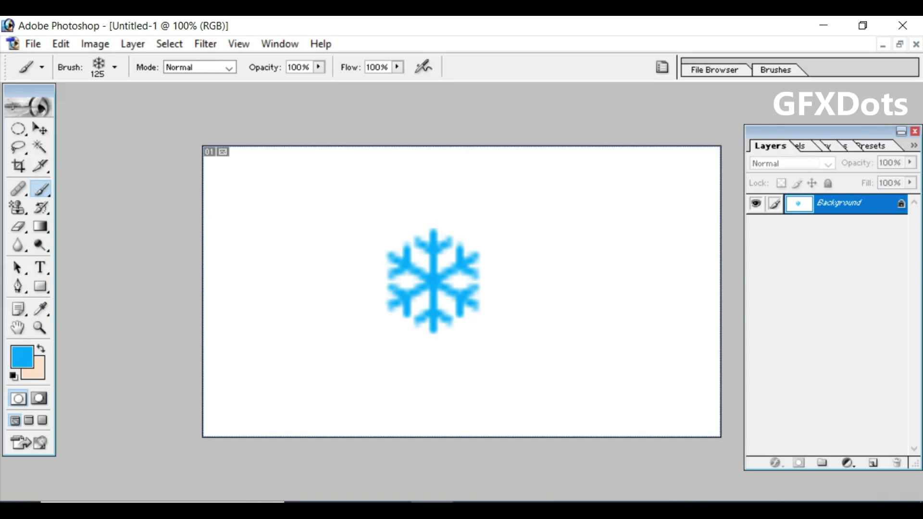
pyautogui.hotkey('ctrl', 'z')
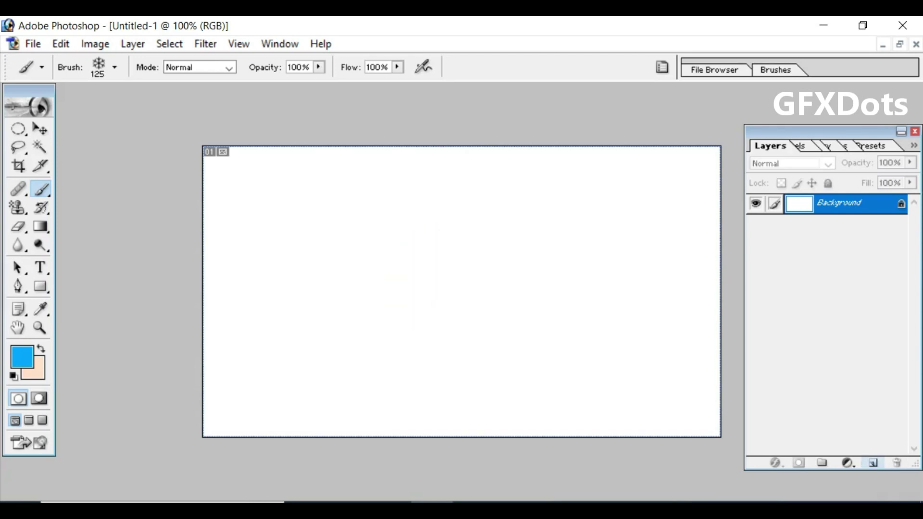
# Step: Stamp one blue snowflake on a new Layer 1 and start Image > Trim
pyautogui.click(873, 463)
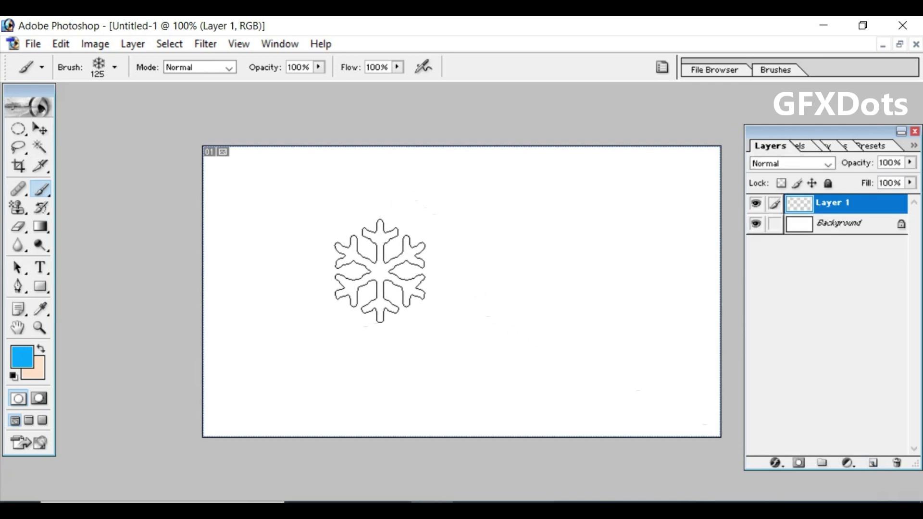
pyautogui.click(379, 271)
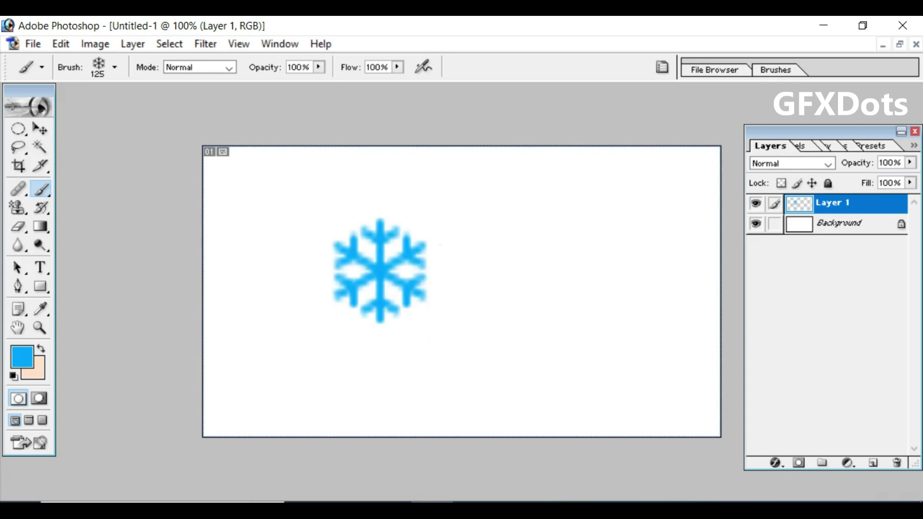
pyautogui.click(94, 44)
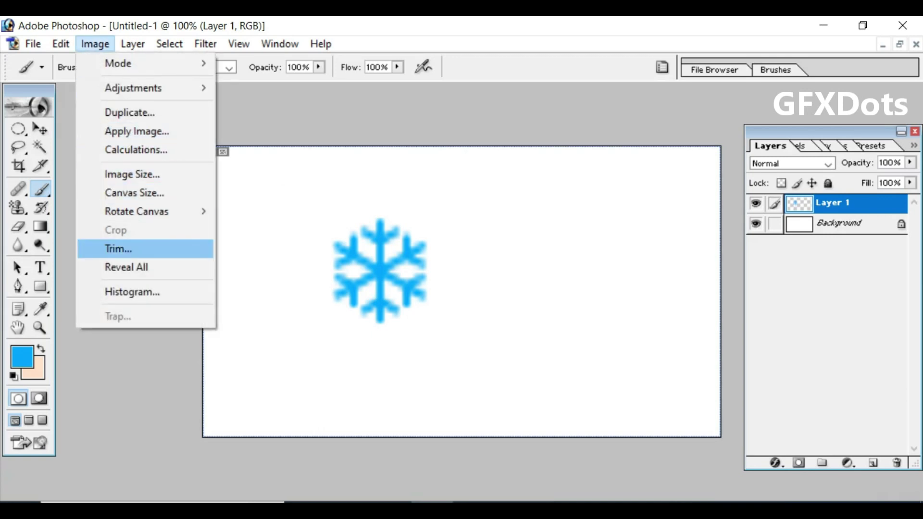
pyautogui.click(118, 248)
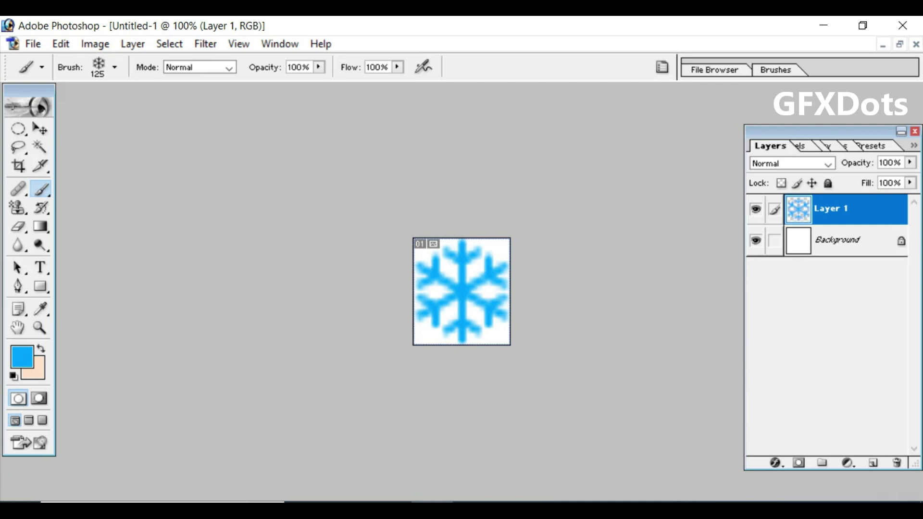
# Step: Delete the Background layer, define the snowflake as Pattern 10, and begin a new document
pyautogui.hotkey('alt', '[')
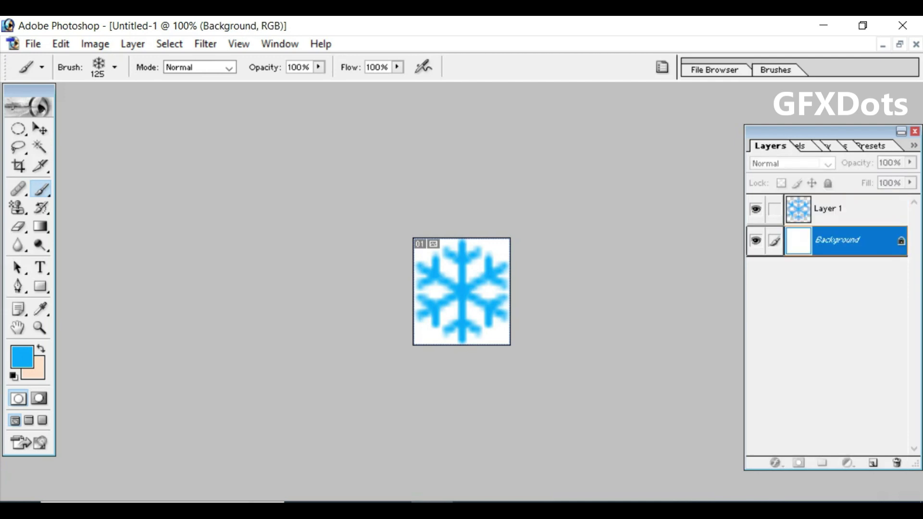
pyautogui.click(897, 462)
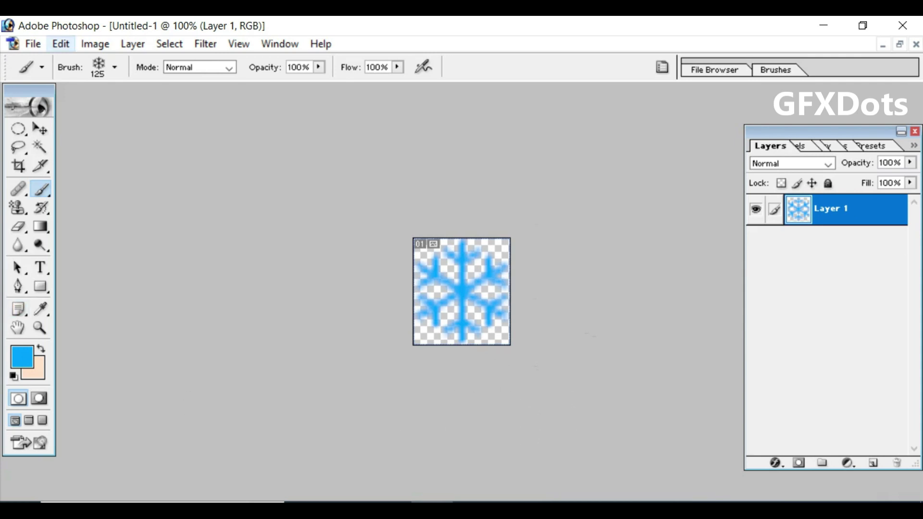
pyautogui.click(61, 44)
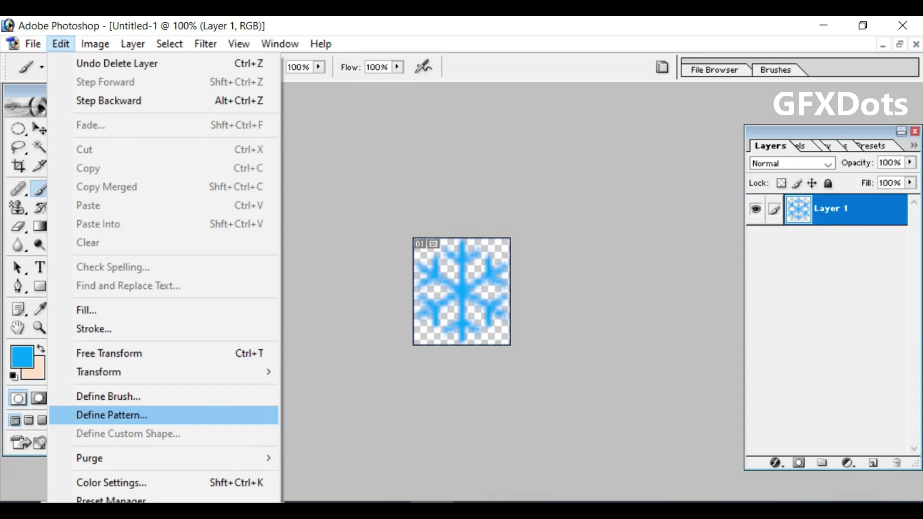
pyautogui.click(112, 415)
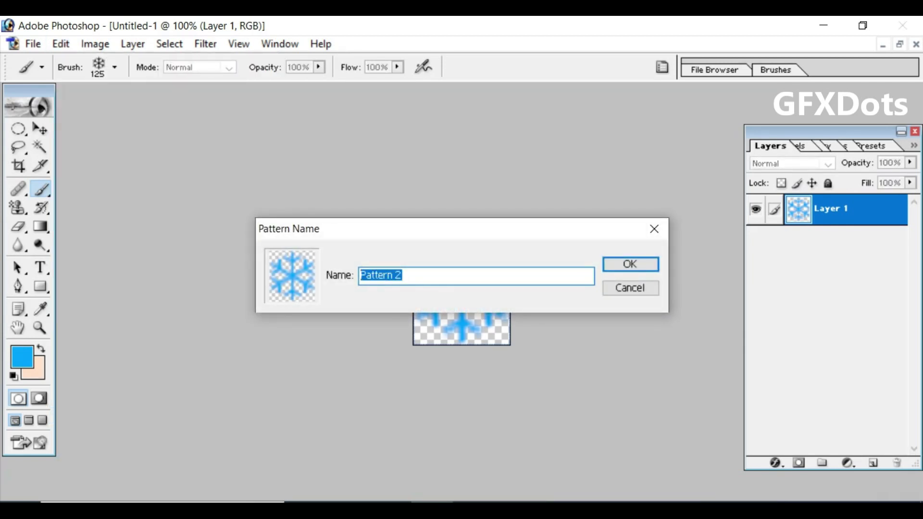
pyautogui.press('End')
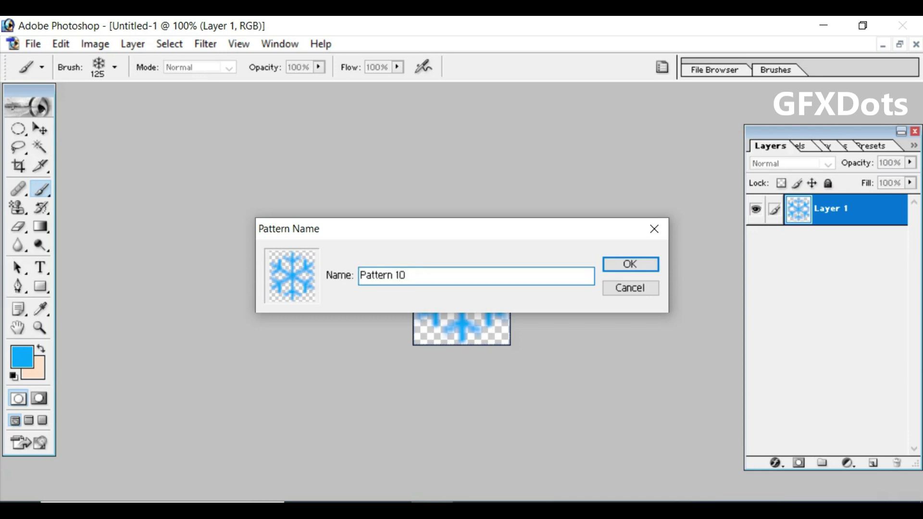
pyautogui.press('Return')
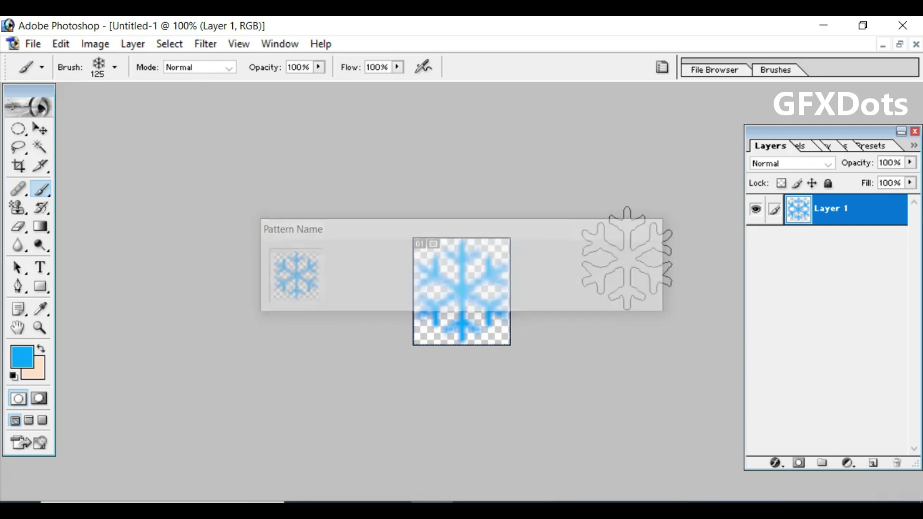
pyautogui.hotkey('alt', 'f')
# Step: Create the blank 612×344 Untitled-2 document and switch to the Pattern Stamp Tool
pyautogui.press('n')
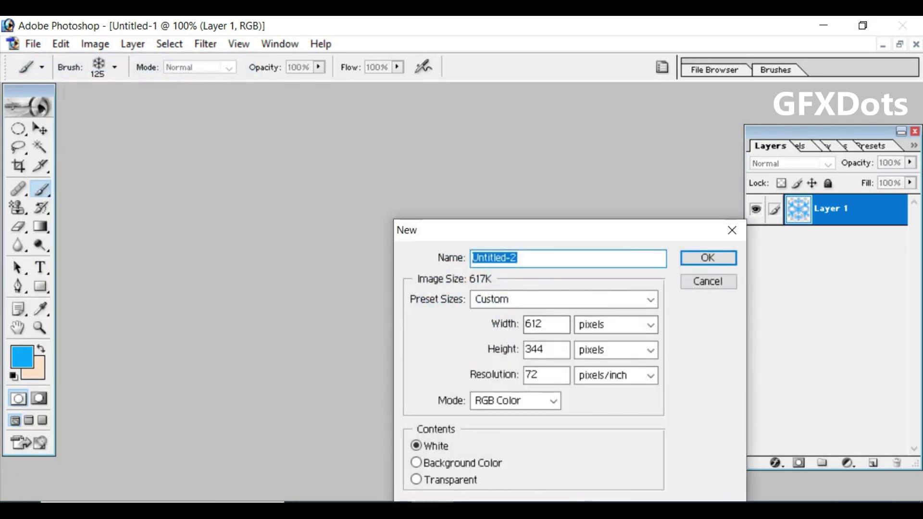
pyautogui.press('Return')
pyautogui.click(584, 140)
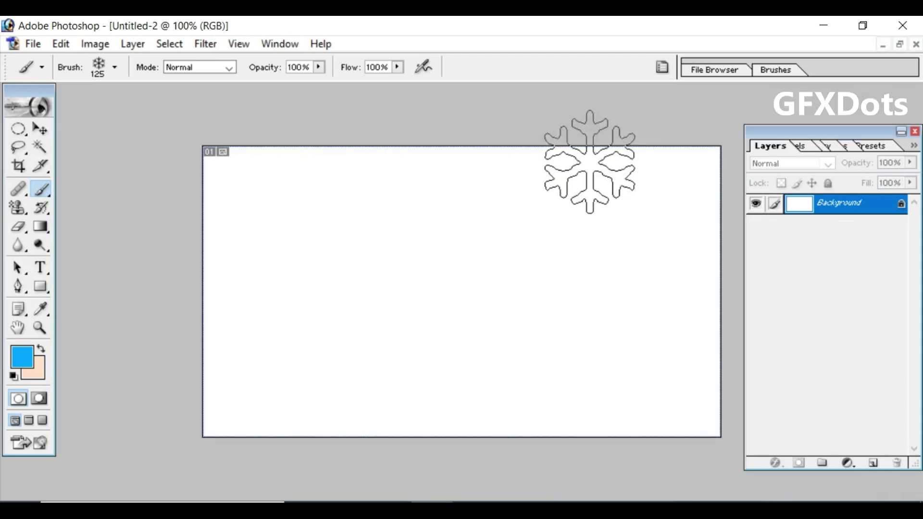
pyautogui.click(18, 208)
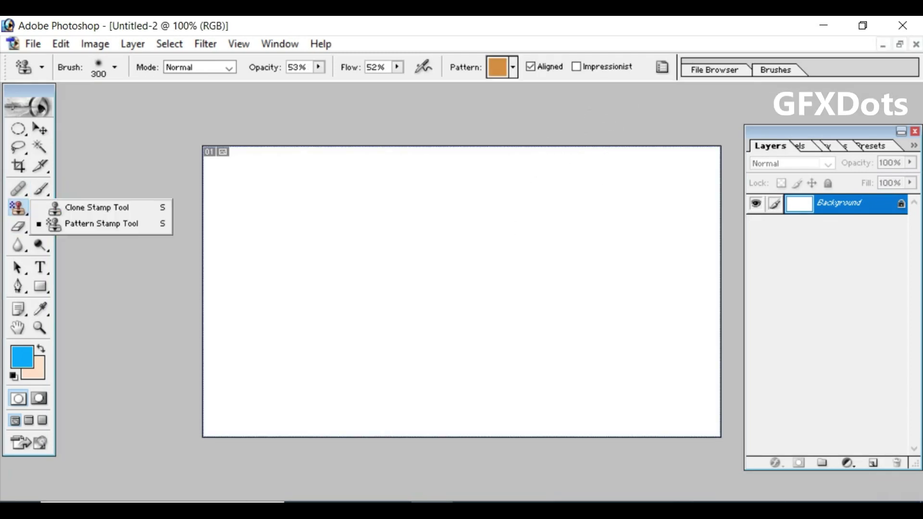
pyautogui.press('Escape')
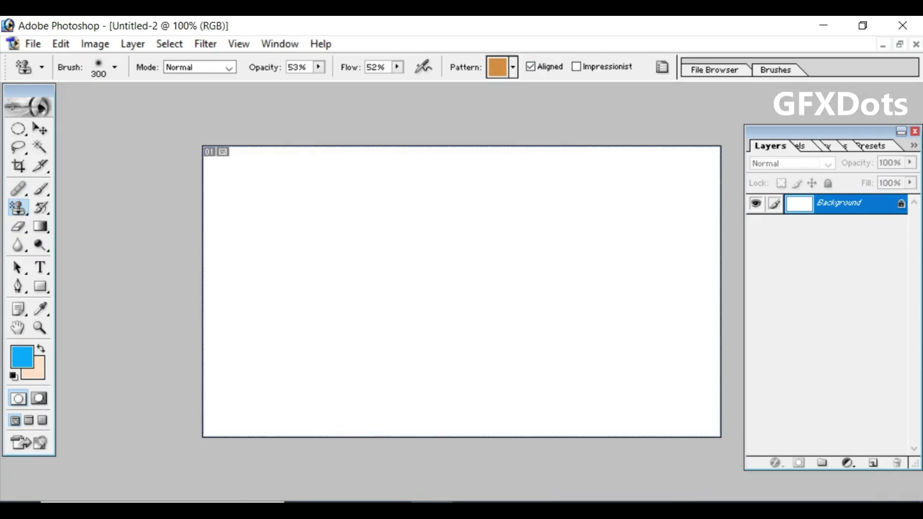
pyautogui.click(514, 67)
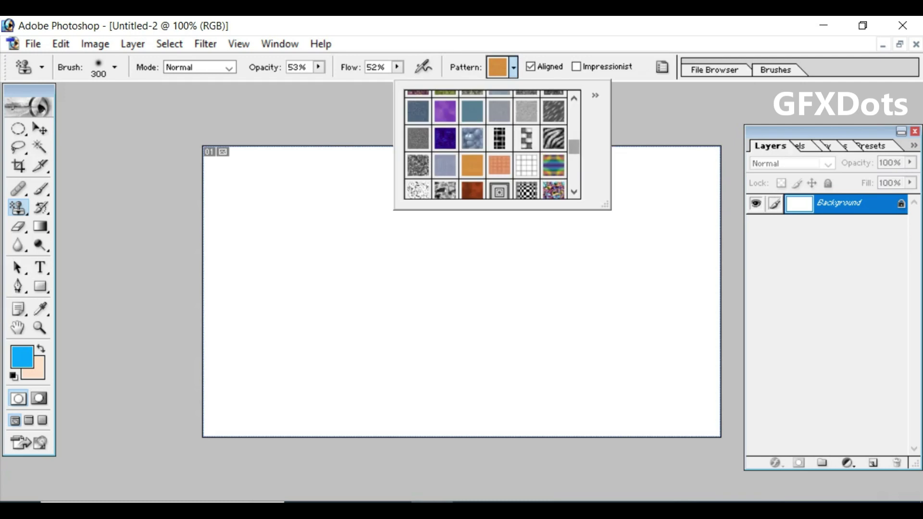
# Step: Paint the snowflake pattern at 175 px across a new Layer 1 above the white background
pyautogui.scroll(-5, 485, 145)
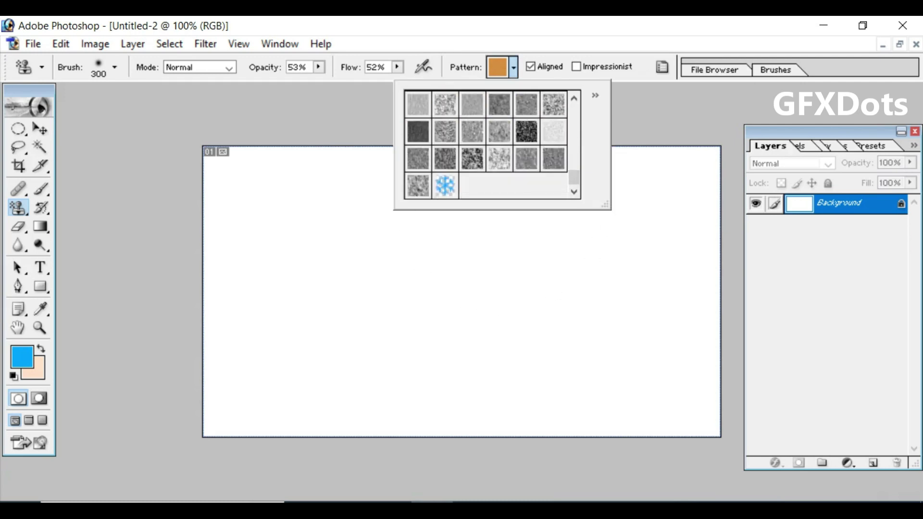
pyautogui.doubleClick(445, 186)
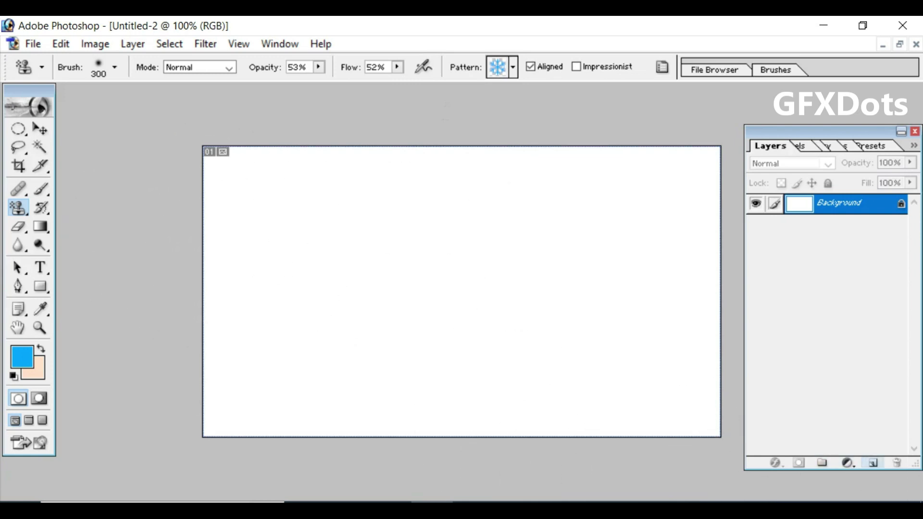
pyautogui.click(873, 462)
pyautogui.press('[')
pyautogui.press('[')
pyautogui.press('[')
pyautogui.moveTo(193, 201)
pyautogui.mouseDown()
pyautogui.moveTo(684, 200)
pyautogui.moveTo(570, 212)
pyautogui.moveTo(629, 232)
pyautogui.moveTo(722, 305)
pyautogui.moveTo(448, 330)
pyautogui.moveTo(577, 400)
pyautogui.moveTo(700, 402)
pyautogui.mouseUp()
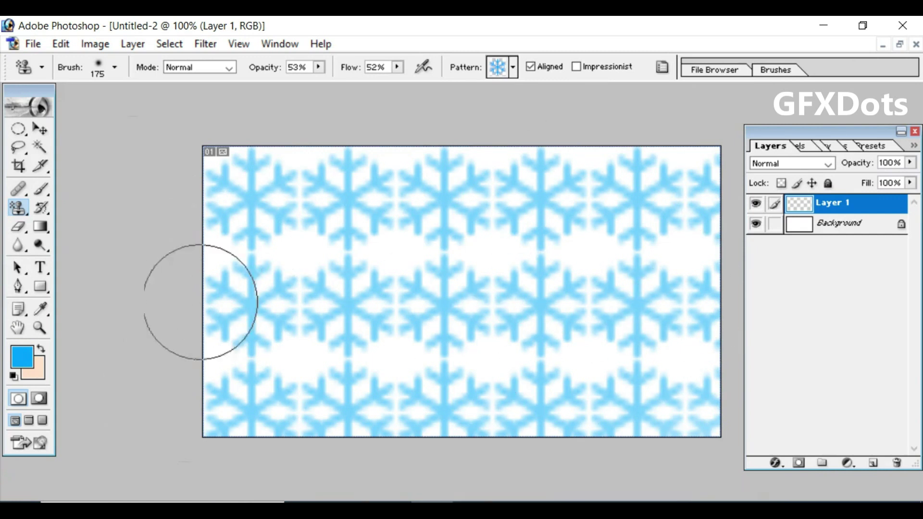
pyautogui.hotkey('alt', '[')
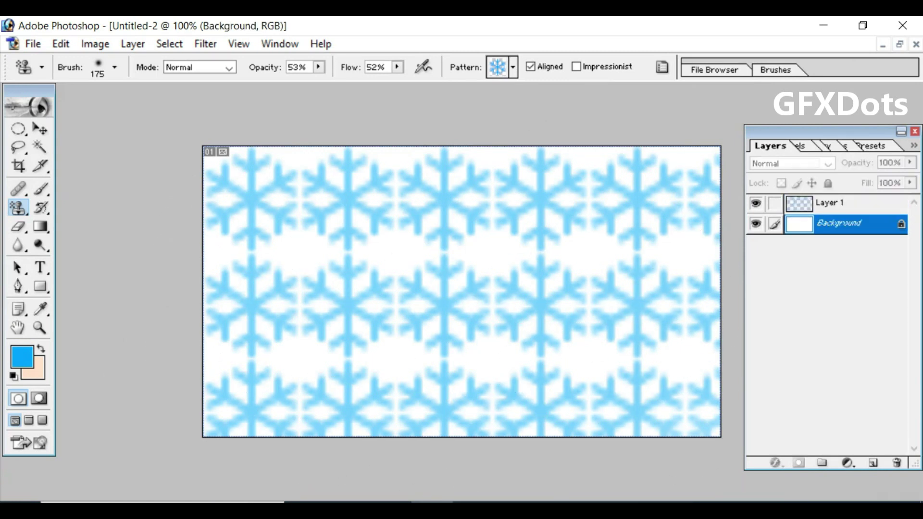
# Step: Set the foreground to dark blue 00557D and fill the Background layer with it
pyautogui.press('i')
pyautogui.click(21, 356)
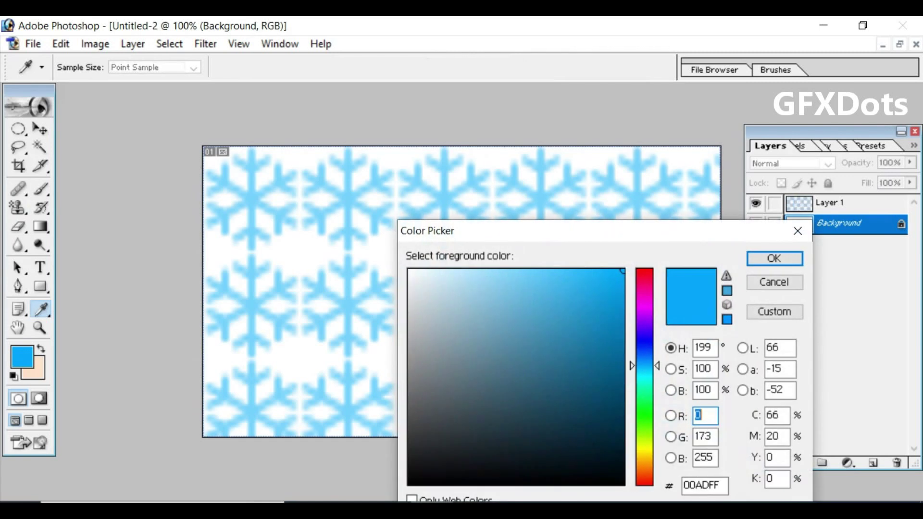
pyautogui.moveTo(623, 271); pyautogui.dragTo(622, 380)
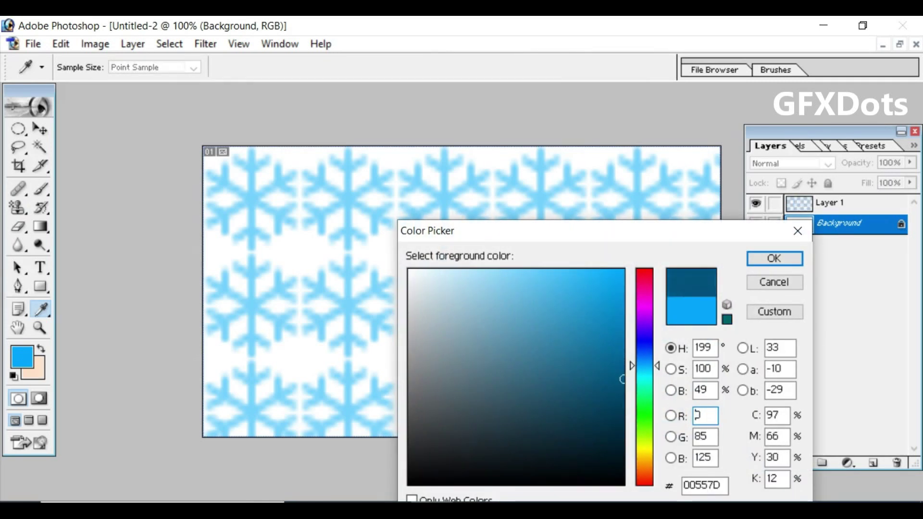
pyautogui.click(774, 259)
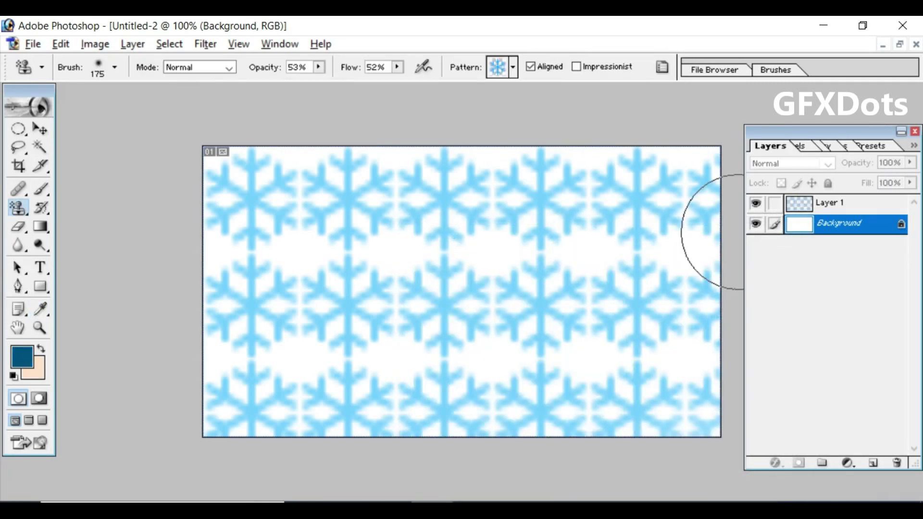
pyautogui.hotkey('alt', 'BackSpace')
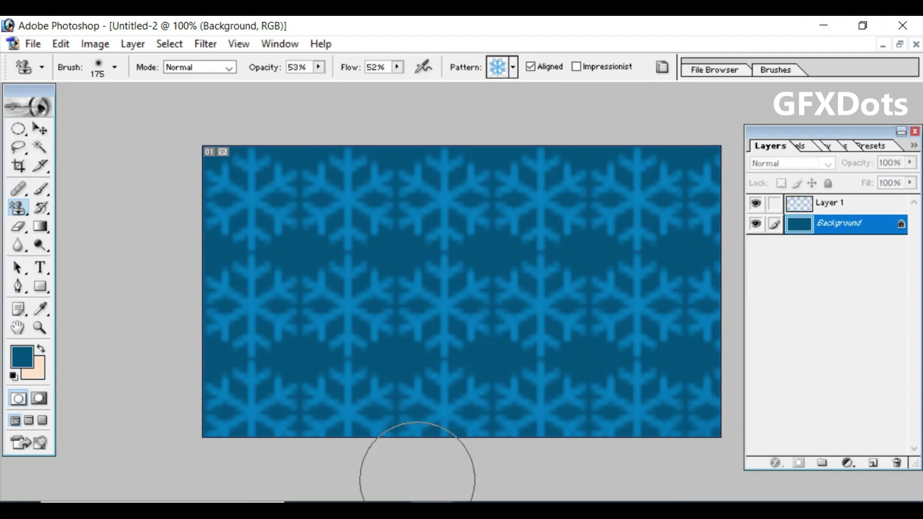
# Step: Open the pexels photo and test-stamp the snowflake pattern on the sky at 1600 px, then undo
pyautogui.click(439, 445)
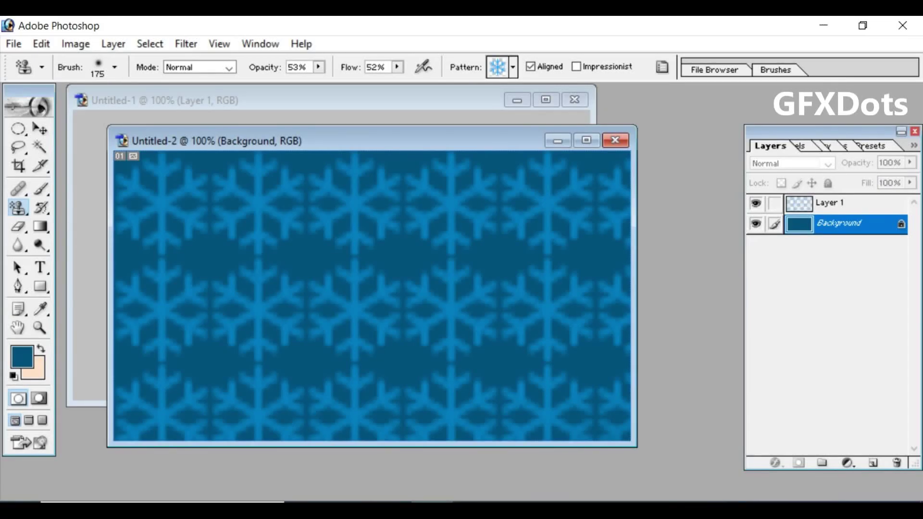
pyautogui.click(304, 147)
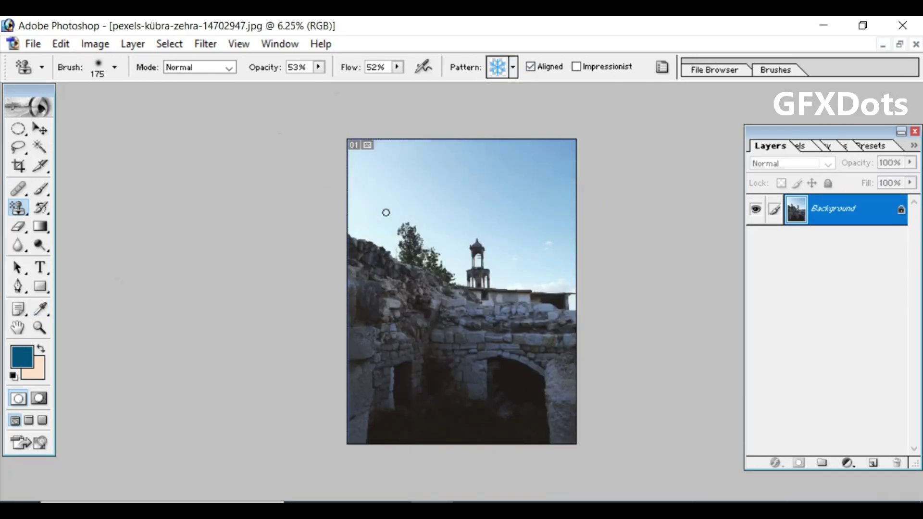
pyautogui.press(']')
pyautogui.press(']')
pyautogui.press(']')
pyautogui.press(']')
pyautogui.press(']')
pyautogui.press(']')
pyautogui.press(']')
pyautogui.press(']')
pyautogui.press(']')
pyautogui.press(']')
pyautogui.press(']')
pyautogui.moveTo(393, 151); pyautogui.dragTo(299, 207)
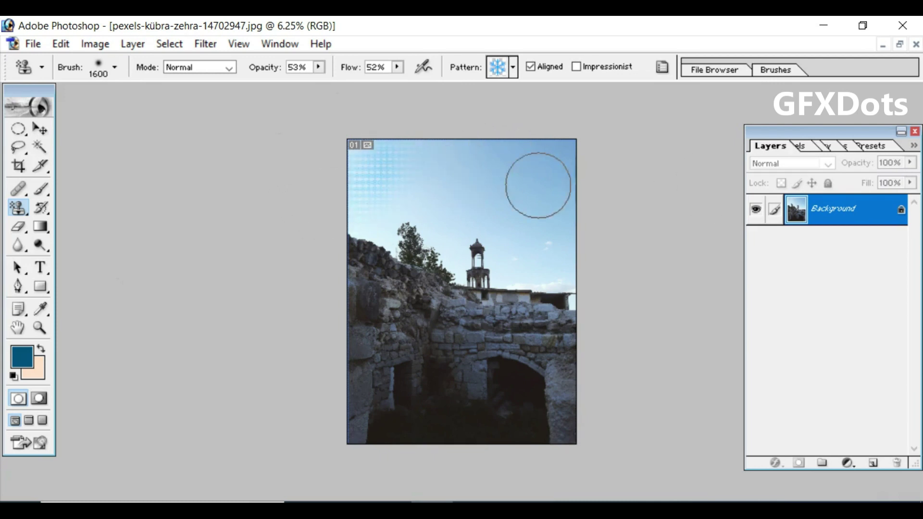
pyautogui.hotkey('ctrl', 'z')
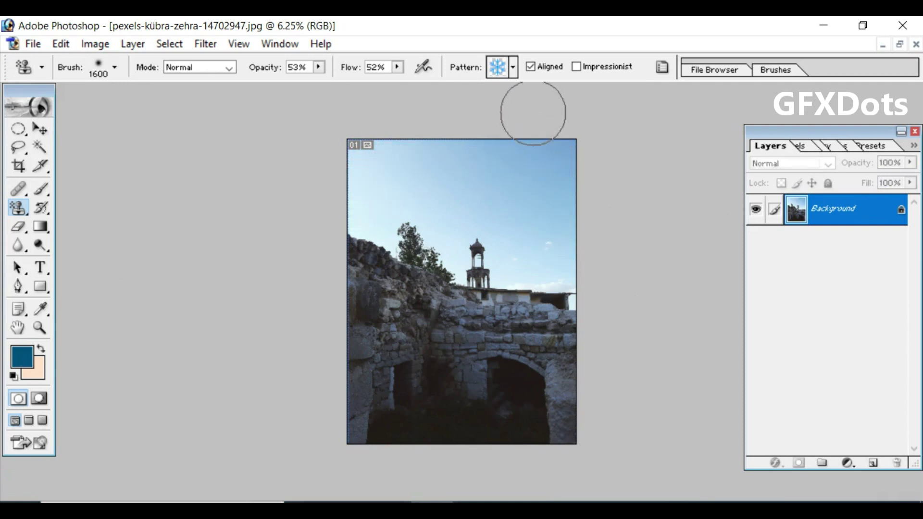
# Step: Stamp the orange pattern over the sky at 2300 px, compare before and after, then close the photo
pyautogui.click(513, 67)
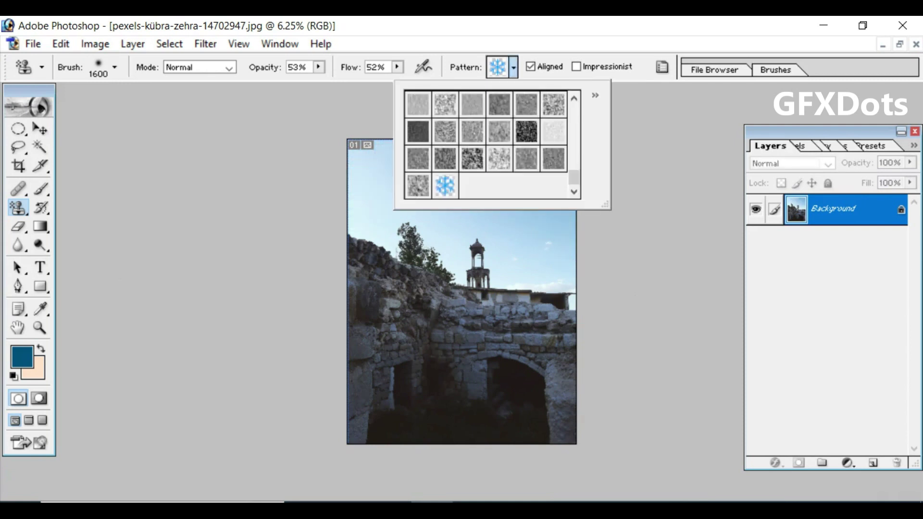
pyautogui.moveTo(574, 177); pyautogui.dragTo(574, 110)
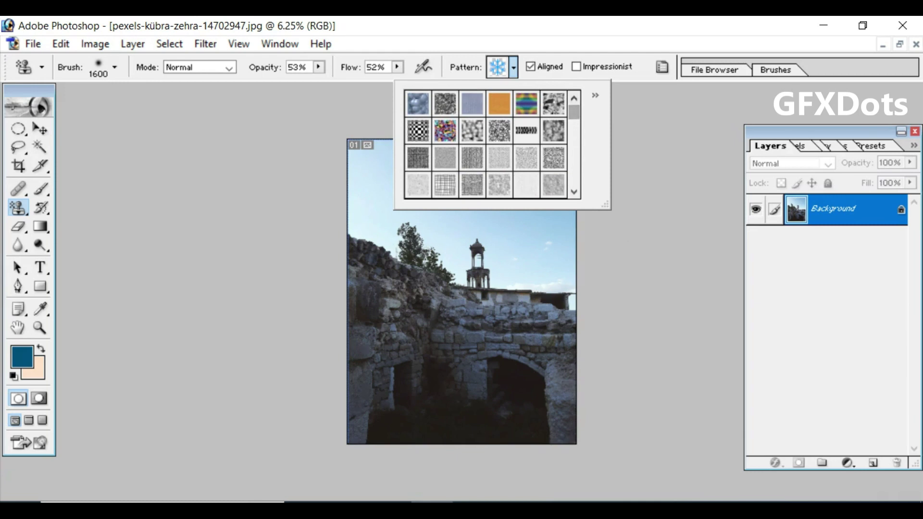
pyautogui.click(499, 104)
pyautogui.click(383, 159)
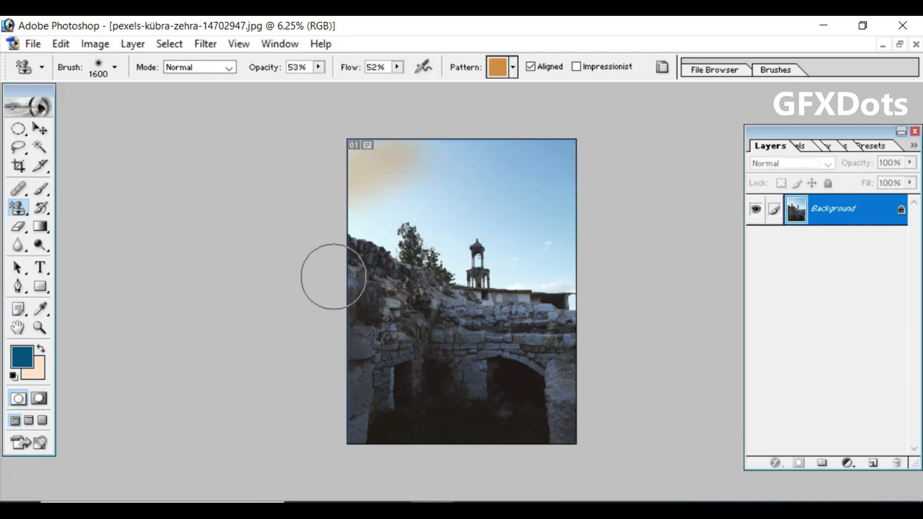
pyautogui.press(']')
pyautogui.press(']')
pyautogui.press(']')
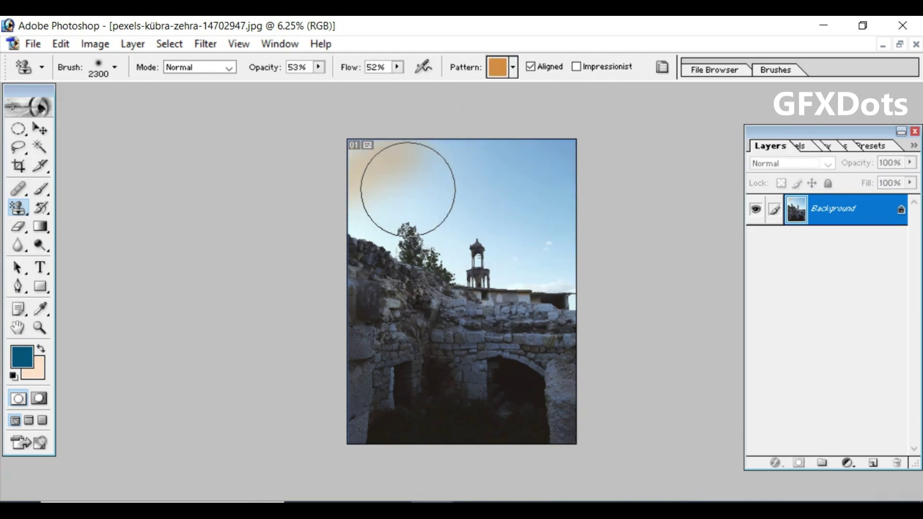
pyautogui.moveTo(408, 189)
pyautogui.mouseDown()
pyautogui.moveTo(347, 175)
pyautogui.moveTo(416, 148)
pyautogui.moveTo(260, 333)
pyautogui.moveTo(482, 103)
pyautogui.moveTo(303, 387)
pyautogui.moveTo(378, 208)
pyautogui.moveTo(309, 268)
pyautogui.moveTo(371, 309)
pyautogui.moveTo(553, 149)
pyautogui.moveTo(510, 170)
pyautogui.moveTo(531, 206)
pyautogui.moveTo(340, 402)
pyautogui.mouseUp()
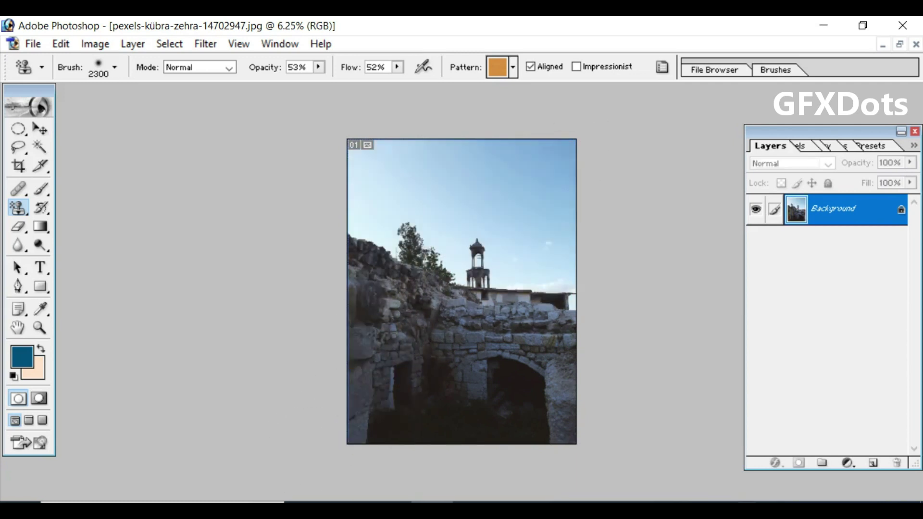
pyautogui.hotkey('ctrl', 'z')
pyautogui.hotkey('ctrl', 'z')
pyautogui.hotkey('ctrl', 'z')
pyautogui.hotkey('ctrl', 'z')
pyautogui.hotkey('ctrl', 'z')
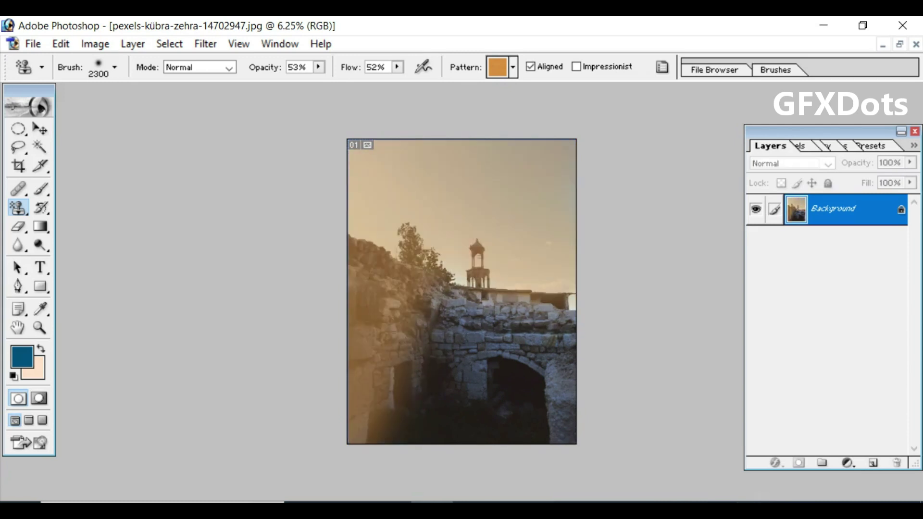
pyautogui.click(915, 44)
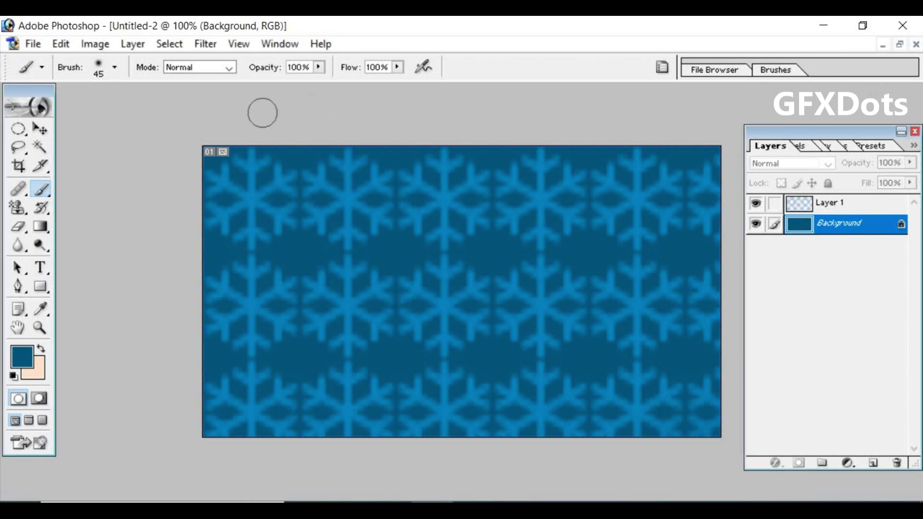
# Step: In a new document, stamp one purple rose on Layer 1 using the 117 px rose brush at 500 px
pyautogui.hotkey('ctrl', 'n')
pyautogui.click(707, 257)
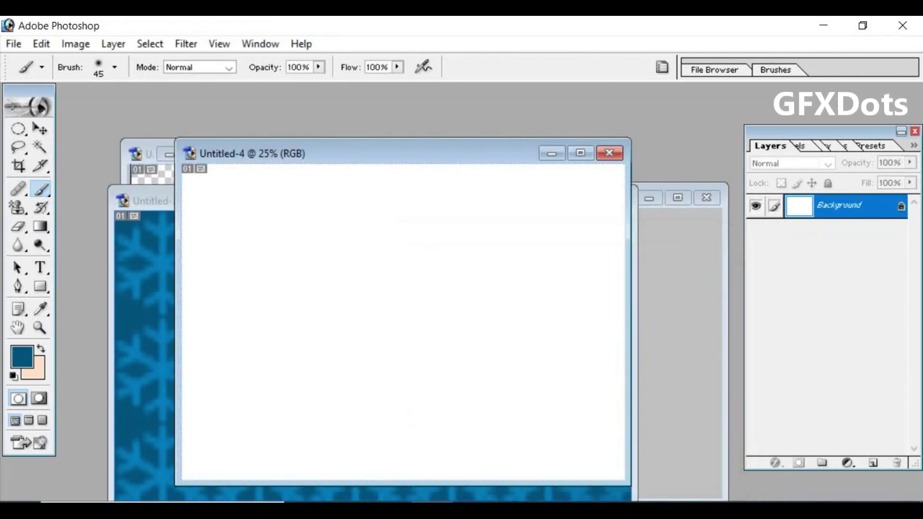
pyautogui.click(873, 463)
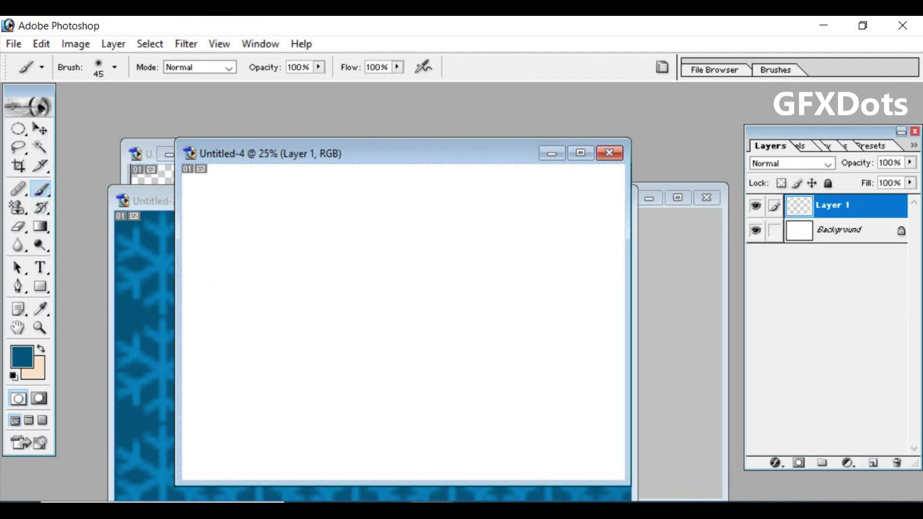
pyautogui.click(115, 67)
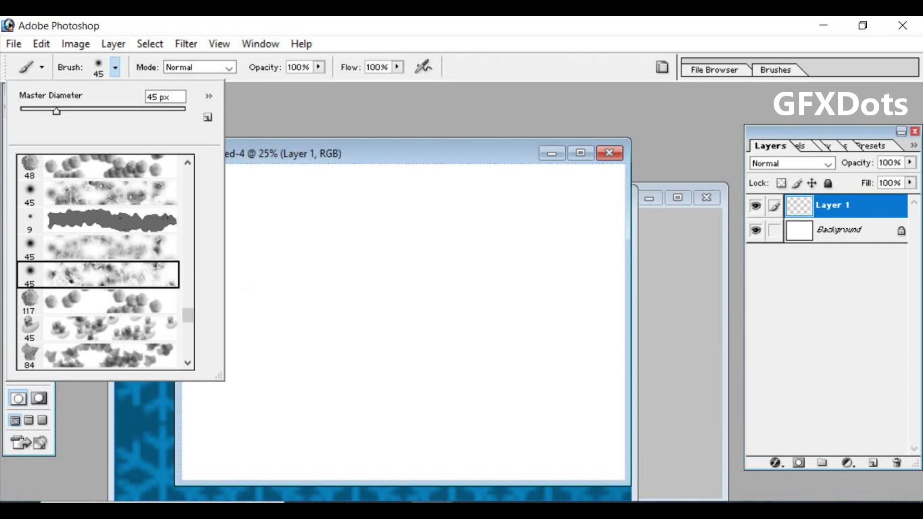
pyautogui.doubleClick(96, 302)
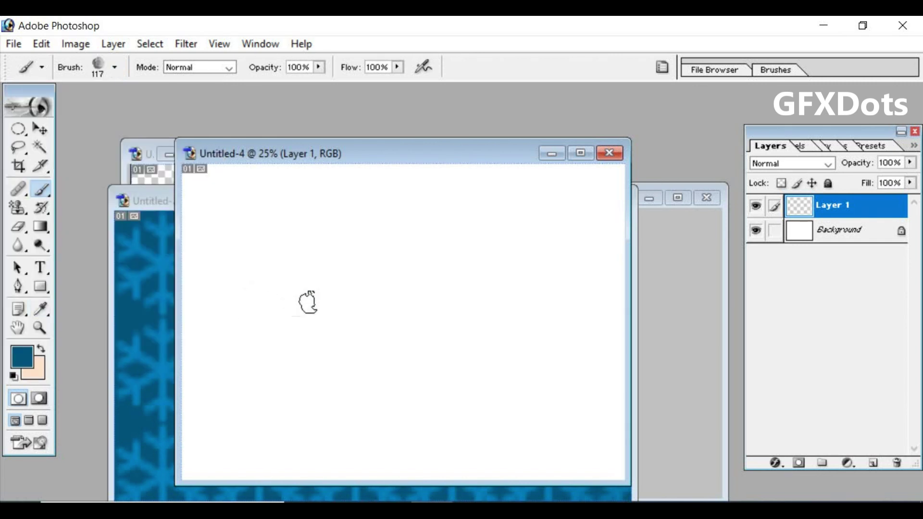
pyautogui.press(']')
pyautogui.press(']')
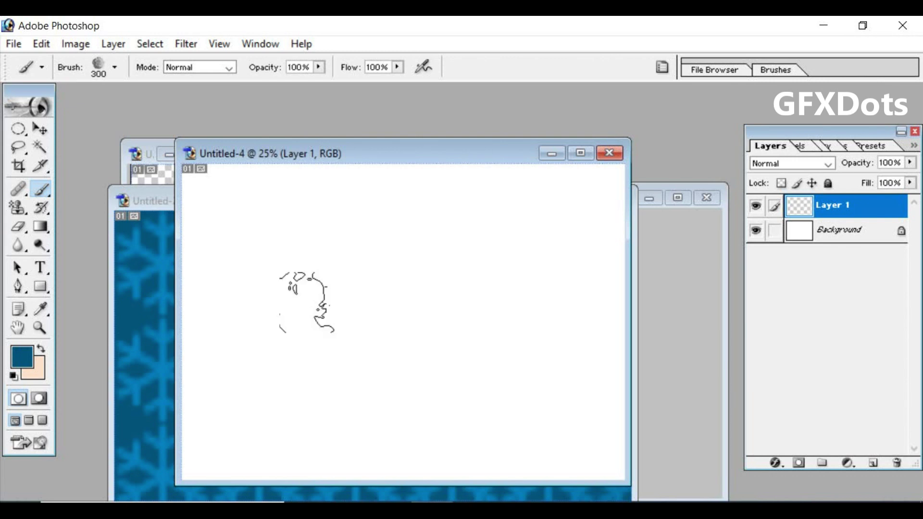
pyautogui.press(']')
pyautogui.press(']')
pyautogui.click(310, 302)
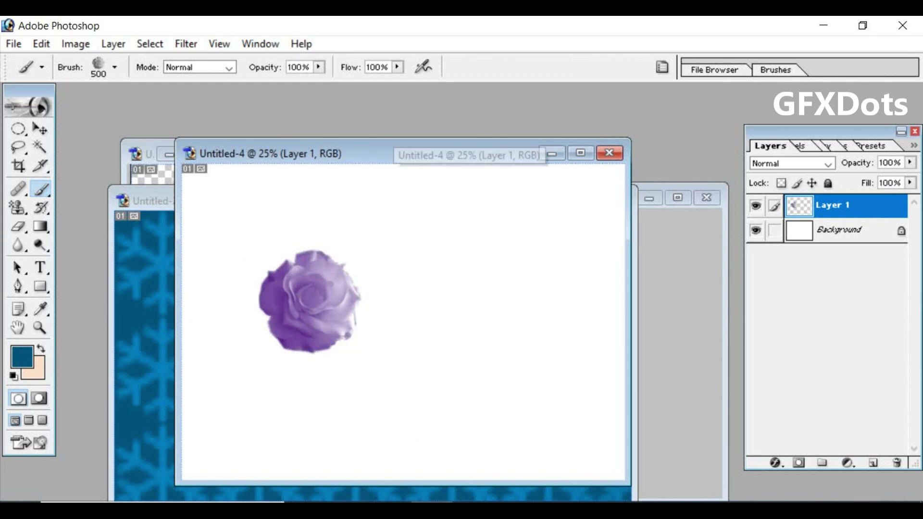
pyautogui.moveTo(433, 154); pyautogui.dragTo(411, 132)
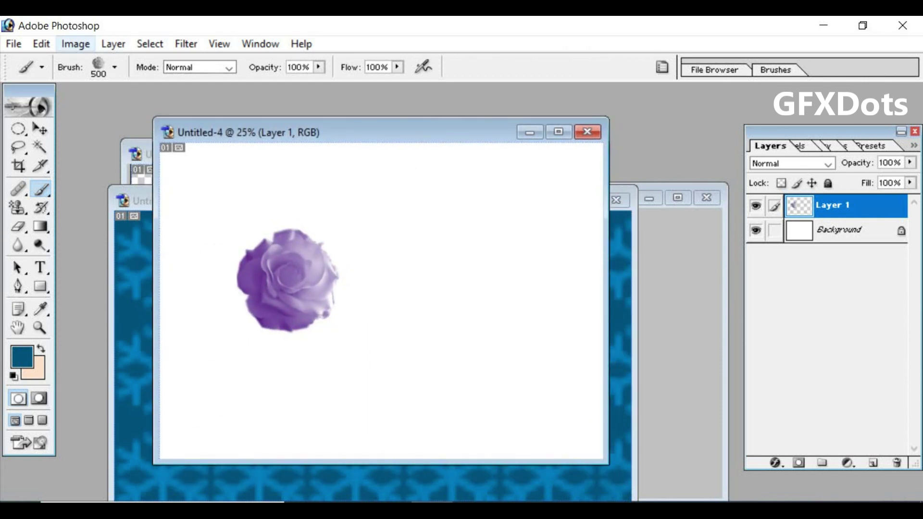
# Step: Trim the canvas around the rose and delete the Background layer
pyautogui.click(75, 43)
pyautogui.click(98, 248)
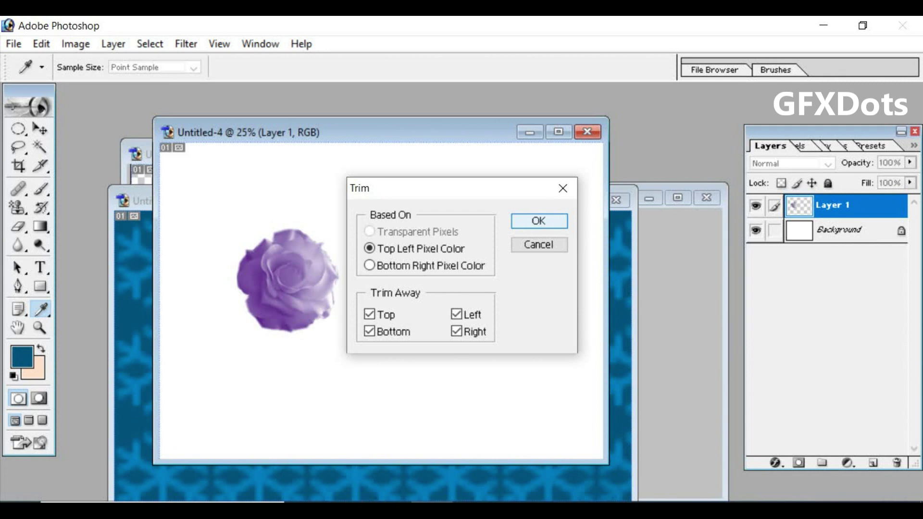
pyautogui.click(539, 222)
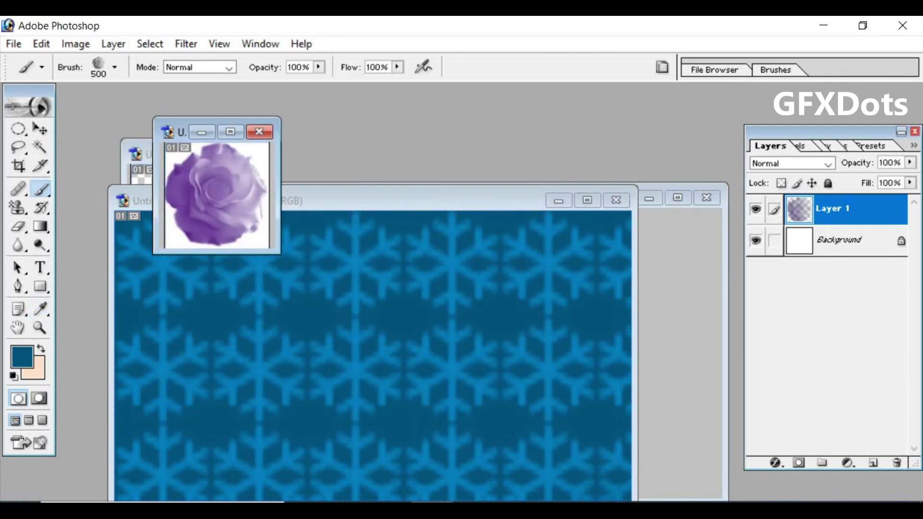
pyautogui.click(839, 240)
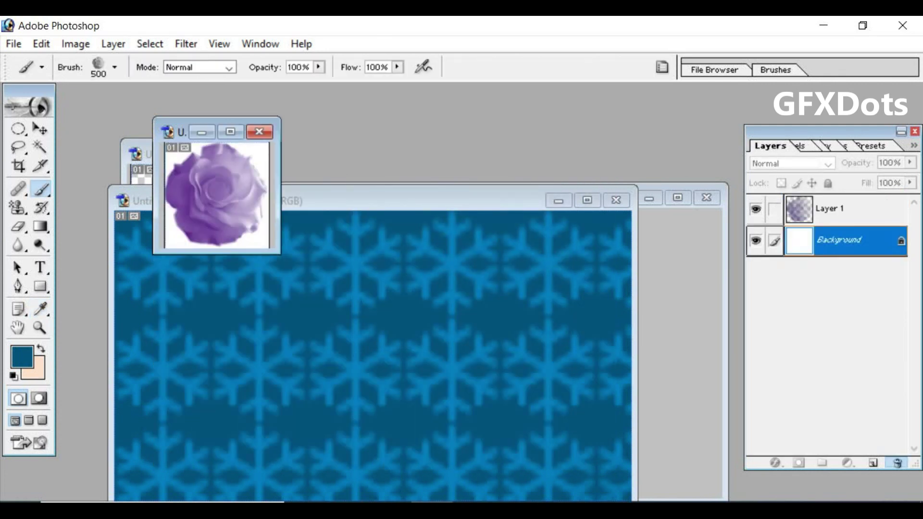
pyautogui.click(897, 463)
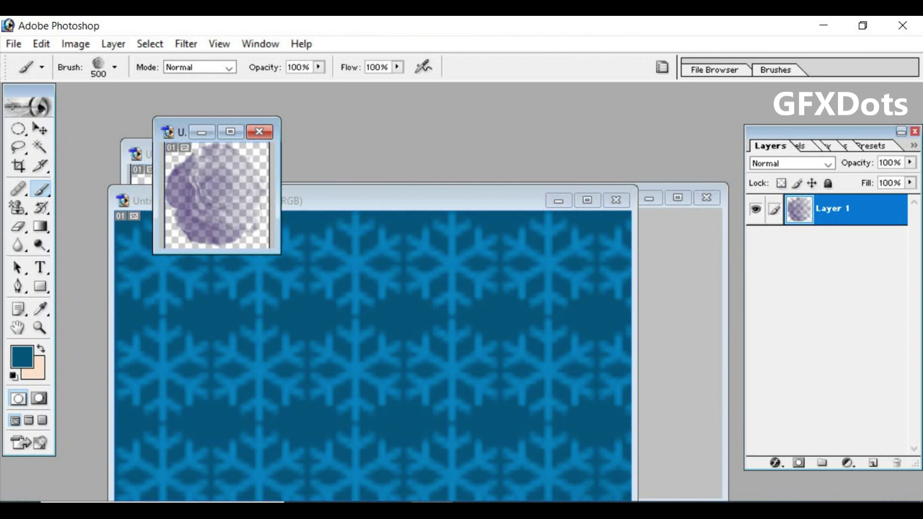
# Step: Define the trimmed rose as a pattern named Pattern 13
pyautogui.click(41, 44)
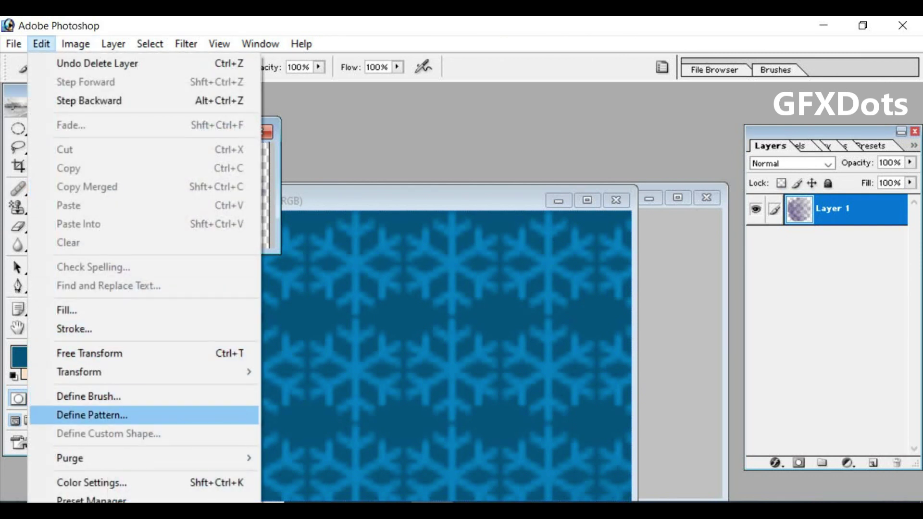
pyautogui.click(91, 415)
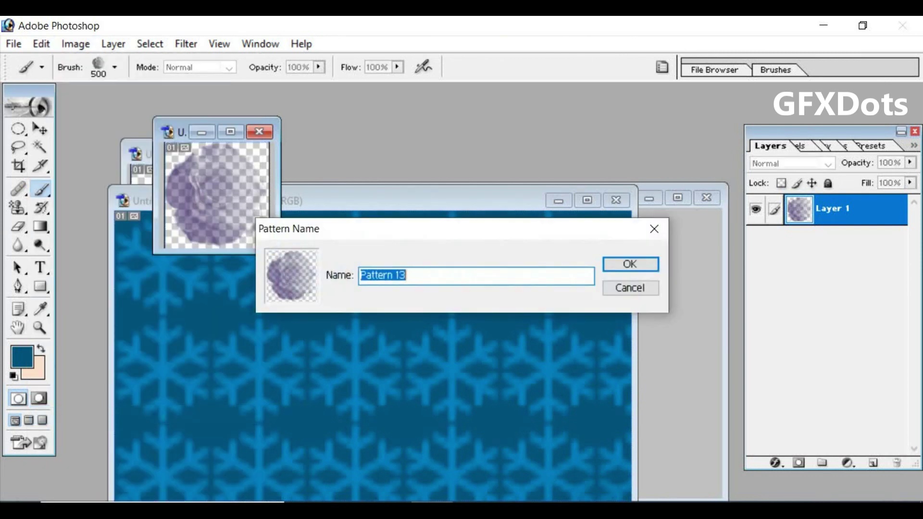
pyautogui.press('End')
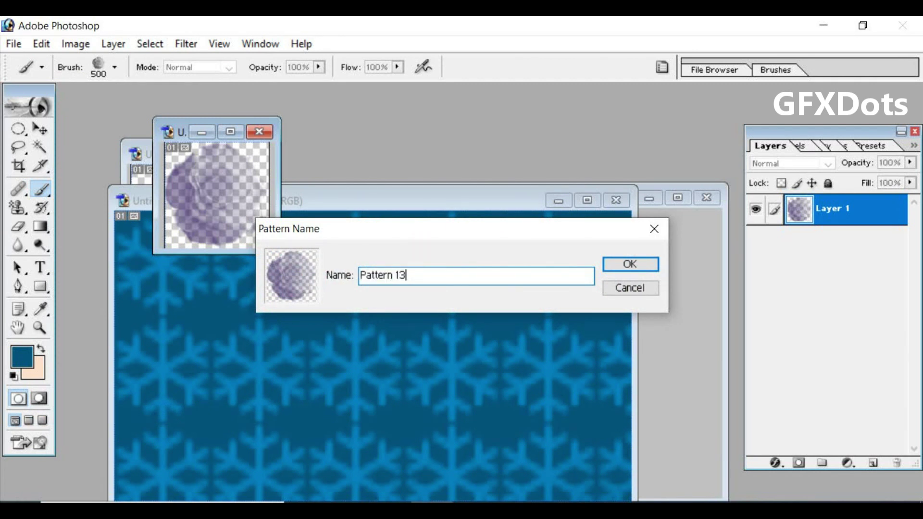
pyautogui.press('Return')
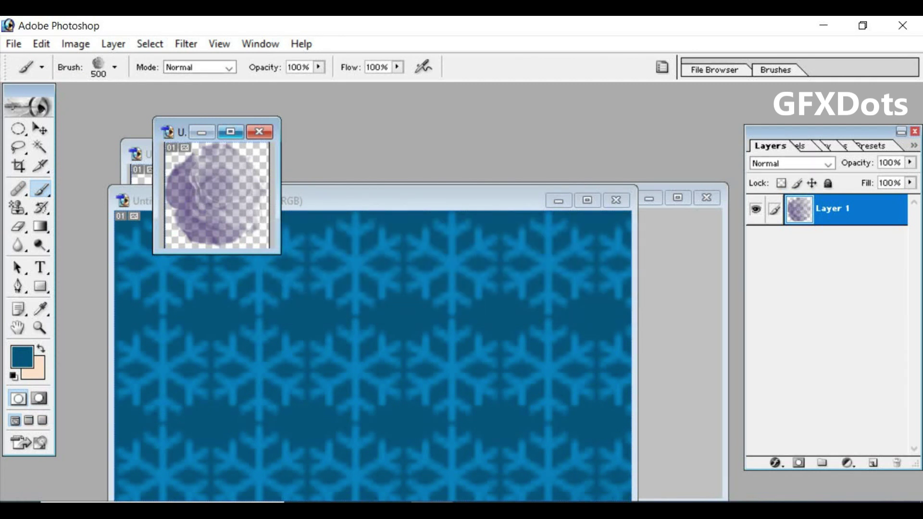
# Step: Close the rose file without saving and start a new 7×5 inch document
pyautogui.click(260, 132)
pyautogui.click(464, 222)
pyautogui.hotkey('alt', 'f')
pyautogui.press('n')
pyautogui.press('Return')
# Step: Stamp a row of purple roses across the canvas top with the rose pattern at 400 px
pyautogui.click(586, 152)
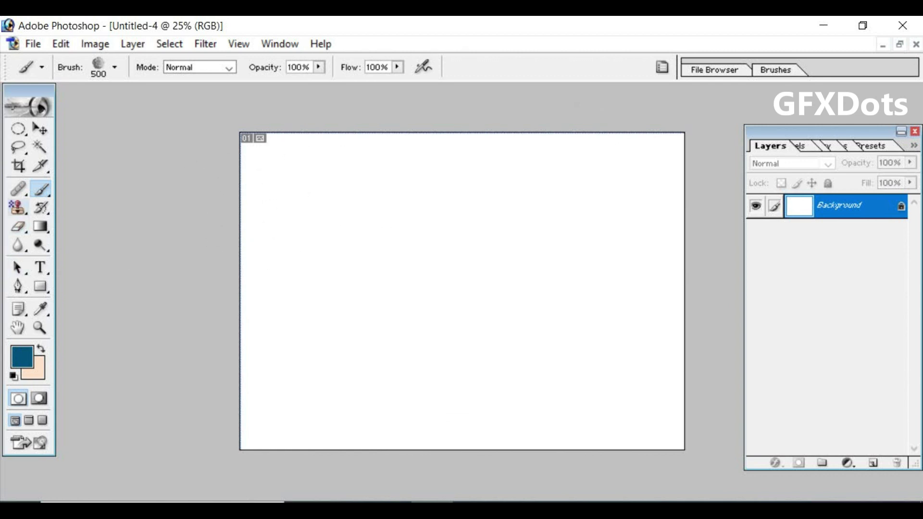
pyautogui.press('s')
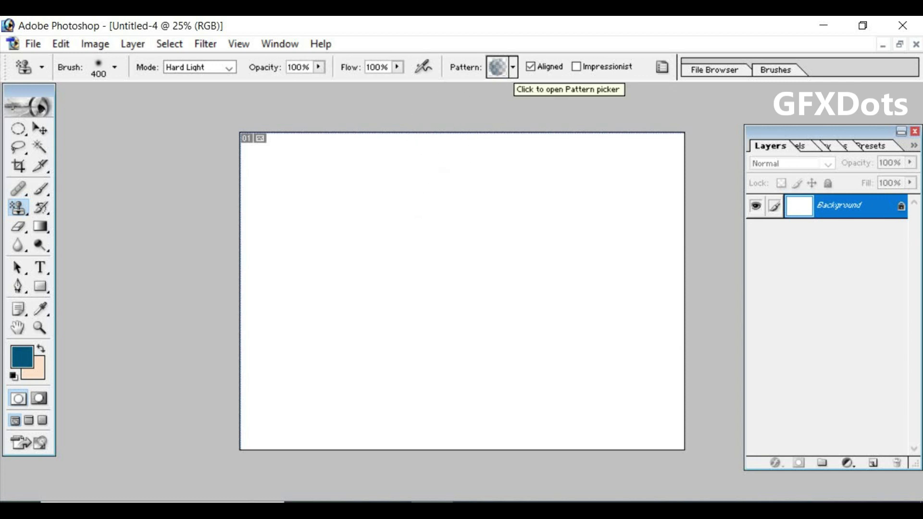
pyautogui.click(513, 67)
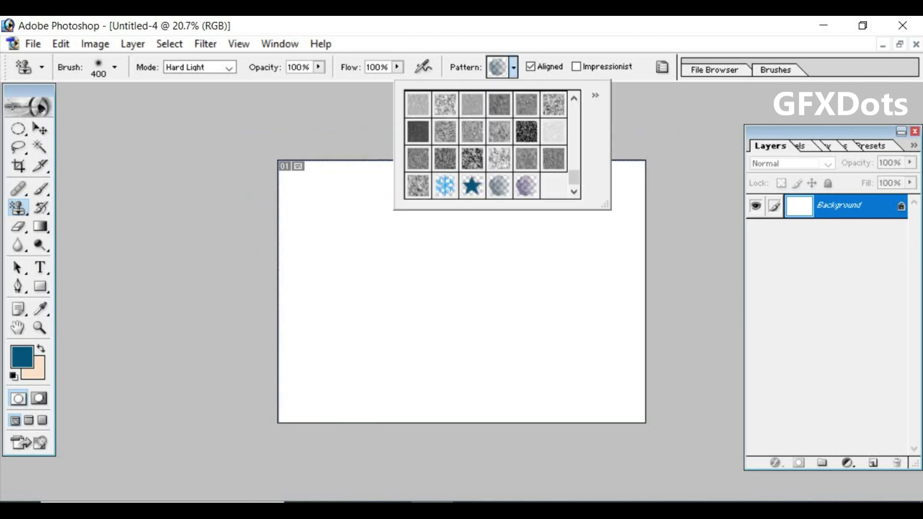
pyautogui.doubleClick(526, 186)
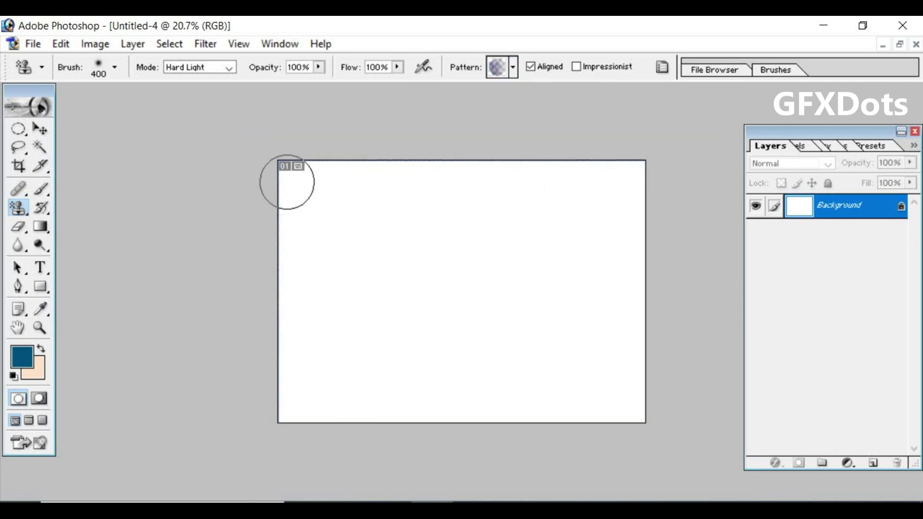
pyautogui.moveTo(281, 187); pyautogui.dragTo(617, 203)
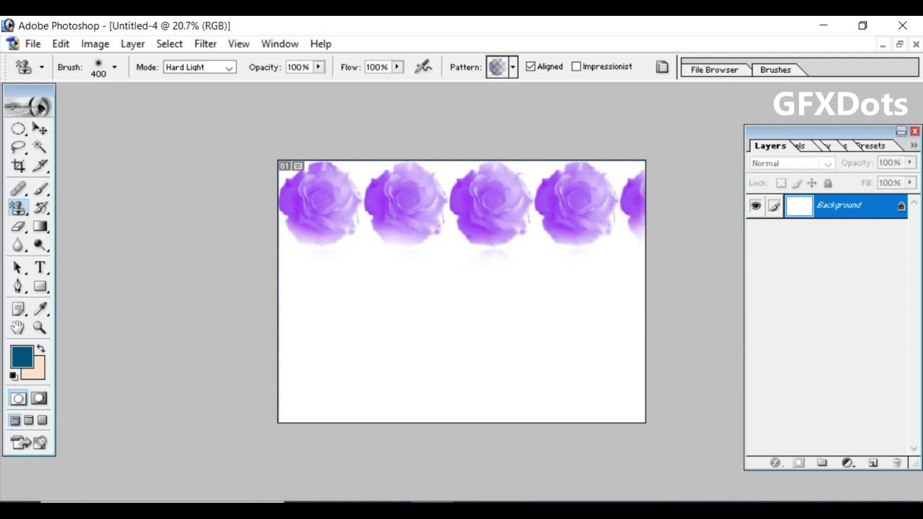
# Step: Stamp a muted second row of roses in Normal mode, then a bottom row in Hard Light
pyautogui.click(200, 67)
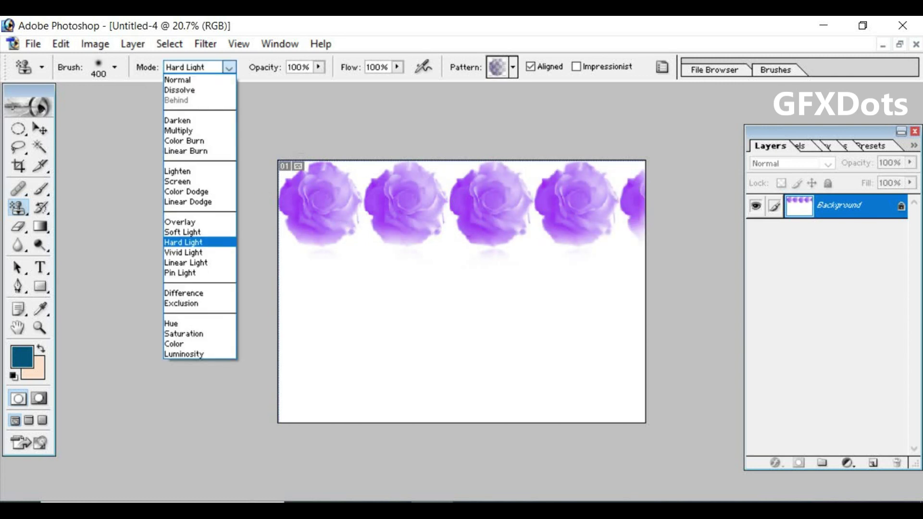
pyautogui.moveTo(313, 276)
pyautogui.mouseDown()
pyautogui.moveTo(368, 270)
pyautogui.moveTo(396, 290)
pyautogui.moveTo(486, 262)
pyautogui.moveTo(513, 300)
pyautogui.moveTo(571, 279)
pyautogui.moveTo(641, 278)
pyautogui.mouseUp()
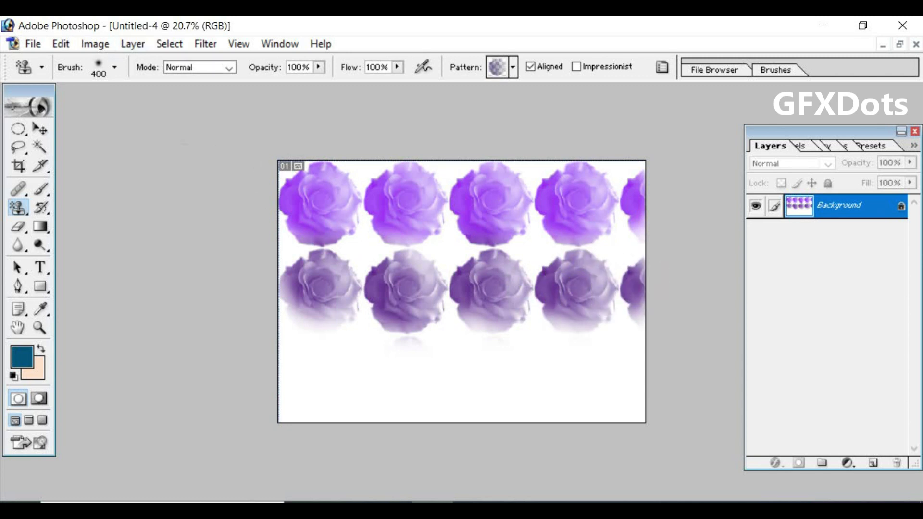
pyautogui.click(200, 67)
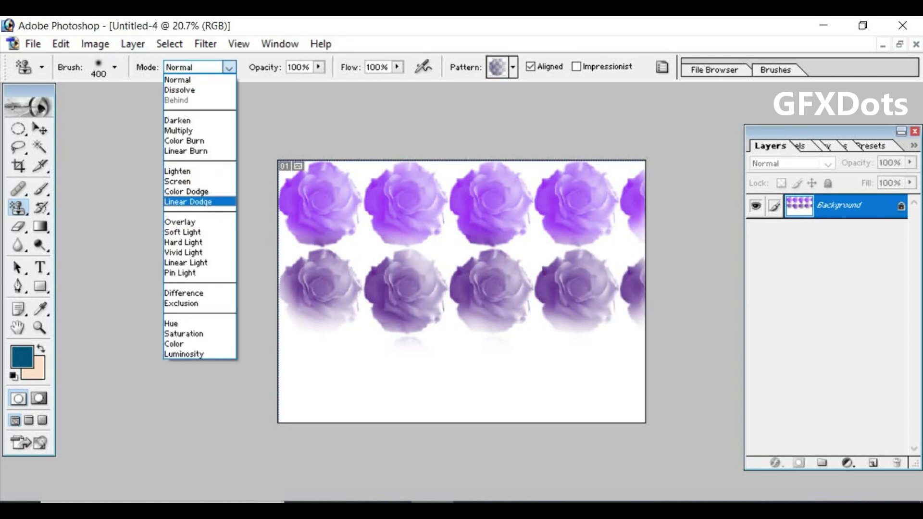
pyautogui.press('Down')
pyautogui.press('Down')
pyautogui.press('Down')
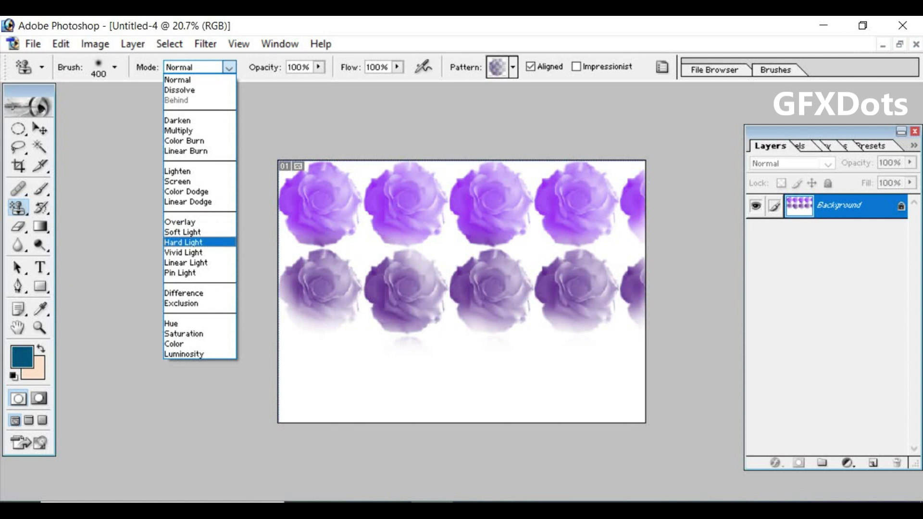
pyautogui.click(212, 242)
pyautogui.moveTo(321, 370)
pyautogui.mouseDown()
pyautogui.moveTo(309, 365)
pyautogui.moveTo(391, 362)
pyautogui.moveTo(412, 383)
pyautogui.moveTo(463, 370)
pyautogui.moveTo(532, 371)
pyautogui.moveTo(540, 382)
pyautogui.moveTo(625, 354)
pyautogui.moveTo(629, 215)
pyautogui.moveTo(604, 221)
pyautogui.moveTo(540, 175)
pyautogui.moveTo(424, 212)
pyautogui.moveTo(381, 182)
pyautogui.moveTo(317, 197)
pyautogui.moveTo(300, 420)
pyautogui.moveTo(389, 418)
pyautogui.mouseUp()
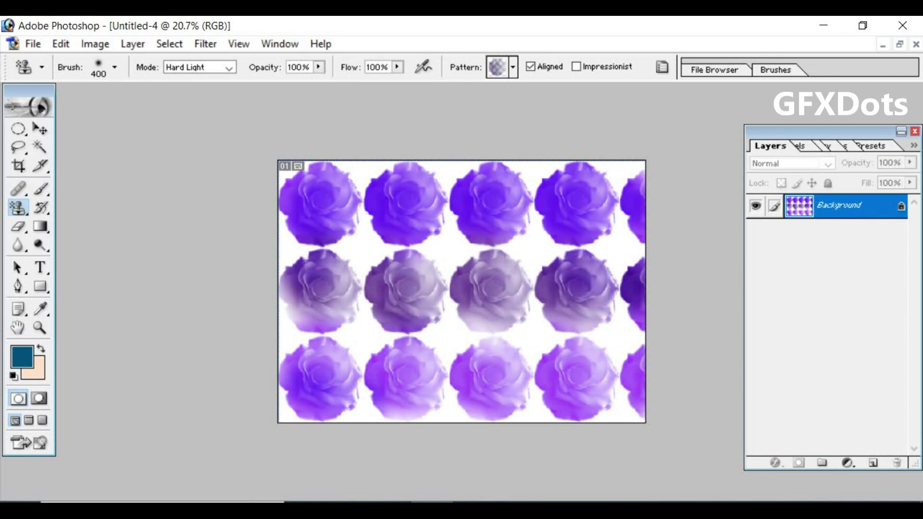
pyautogui.click(513, 68)
pyautogui.click(474, 451)
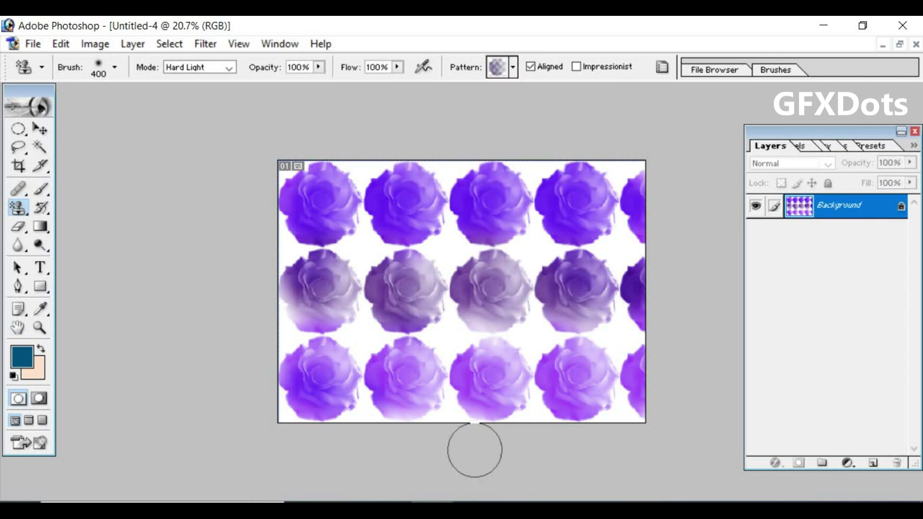